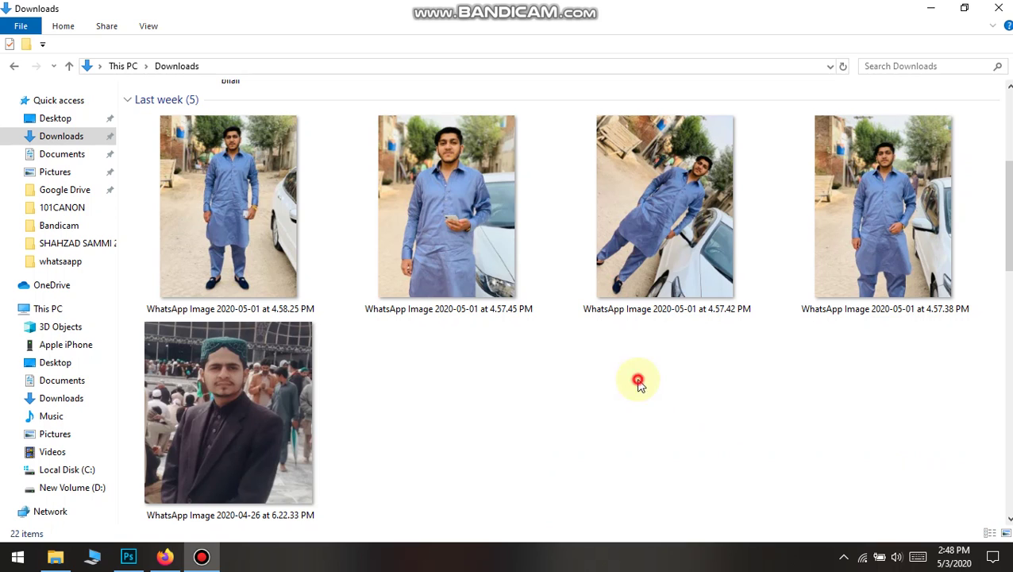
Drag the 4.57.45 PM WhatsApp photo from Downloads into the Photoshop window showing bilall.jpg
{"action": "mouse_move", "coordinate": [474, 212]}
{"action": "left_mouse_down"}
{"action": "mouse_move", "coordinate": [247, 398]}
{"action": "mouse_move", "coordinate": [139, 560]}
{"action": "left_mouse_up"}
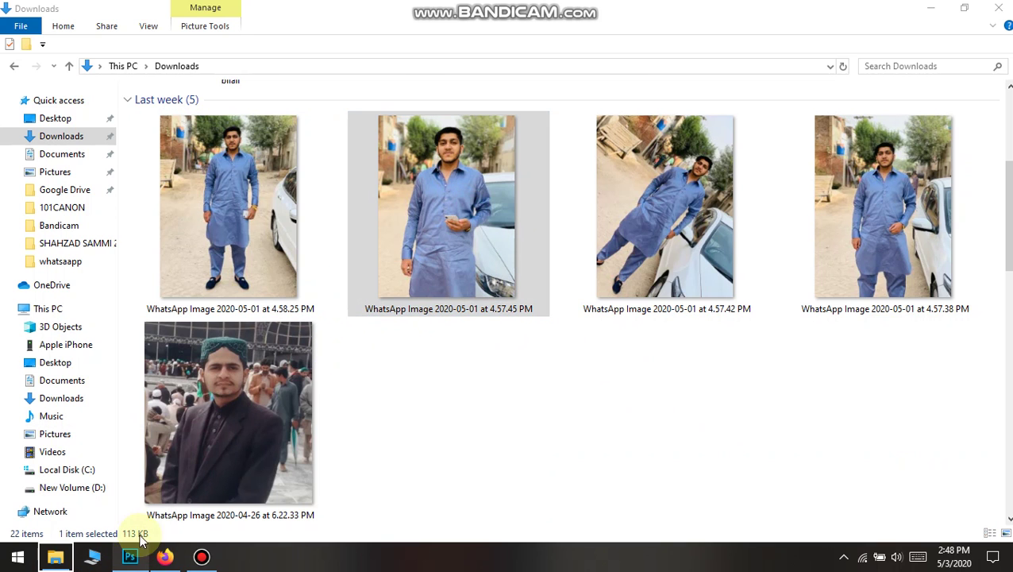
{"action": "left_click_drag", "start_coordinate": [471, 239], "coordinate": [128, 556]}
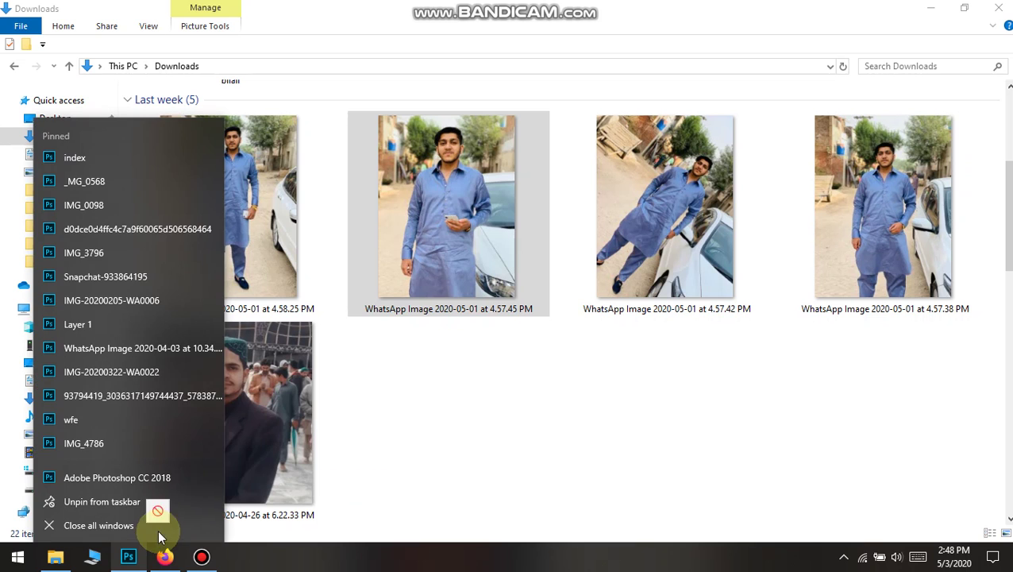
{"action": "left_click", "coordinate": [424, 206]}
{"action": "mouse_move", "coordinate": [424, 207]}
{"action": "left_mouse_down"}
{"action": "mouse_move", "coordinate": [124, 517]}
{"action": "mouse_move", "coordinate": [181, 447]}
{"action": "left_mouse_up"}
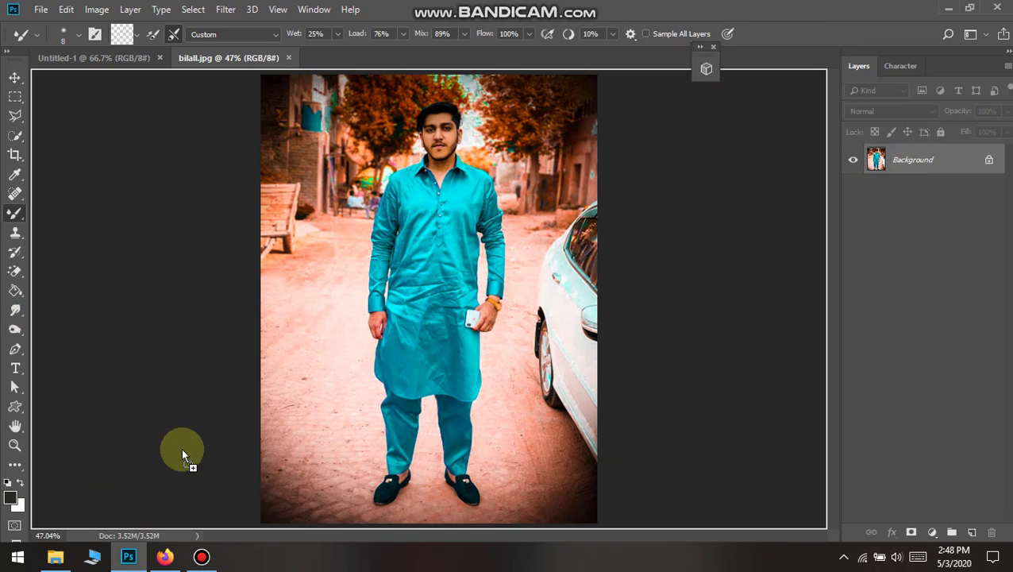
Place the WhatsApp photo on bilall.jpg as a new layer and rasterize it
{"action": "left_click_drag", "start_coordinate": [385, 336], "coordinate": [420, 330]}
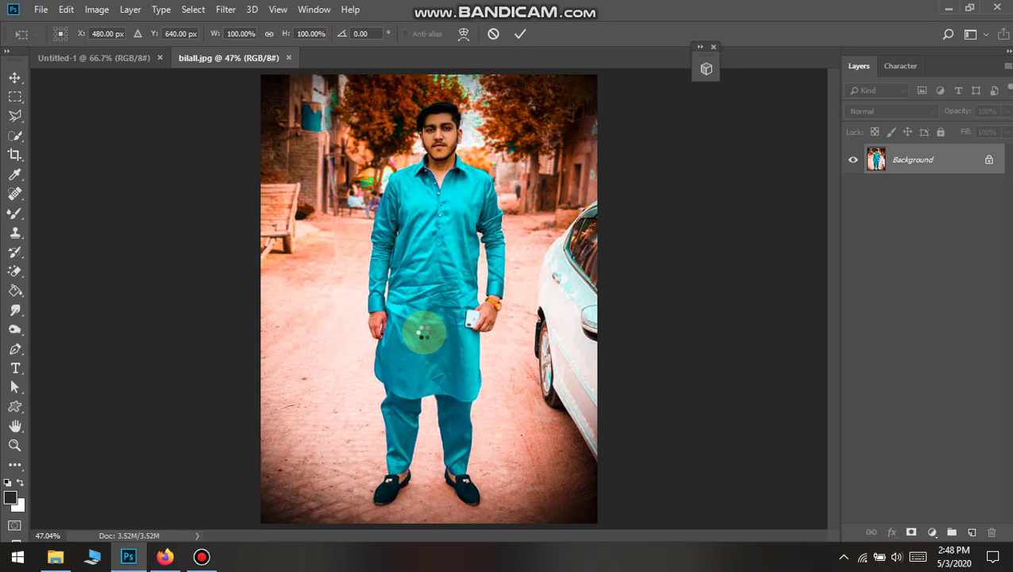
{"action": "key", "text": "Return"}
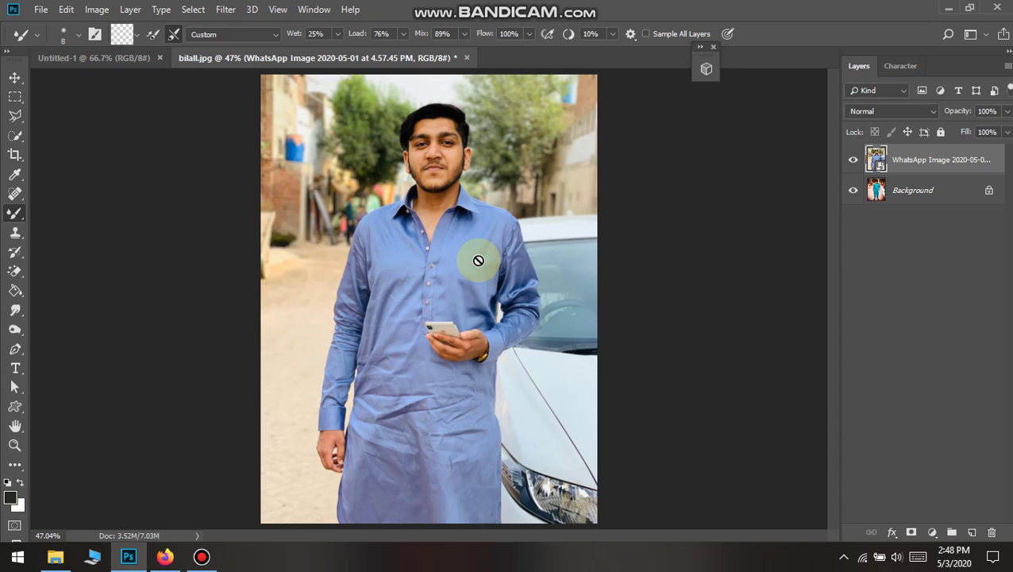
{"action": "left_click", "coordinate": [478, 260]}
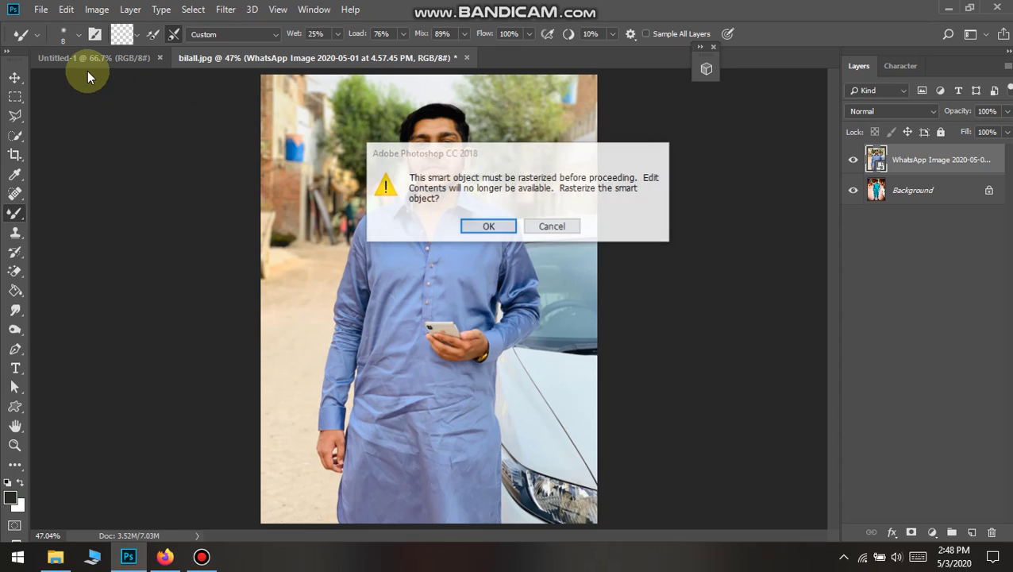
{"action": "left_click", "coordinate": [479, 226]}
Open Camera Raw Filter and set Exposure +0.45, Contrast +8, Clarity +1, Vibrance +23
{"action": "left_click", "coordinate": [192, 8]}
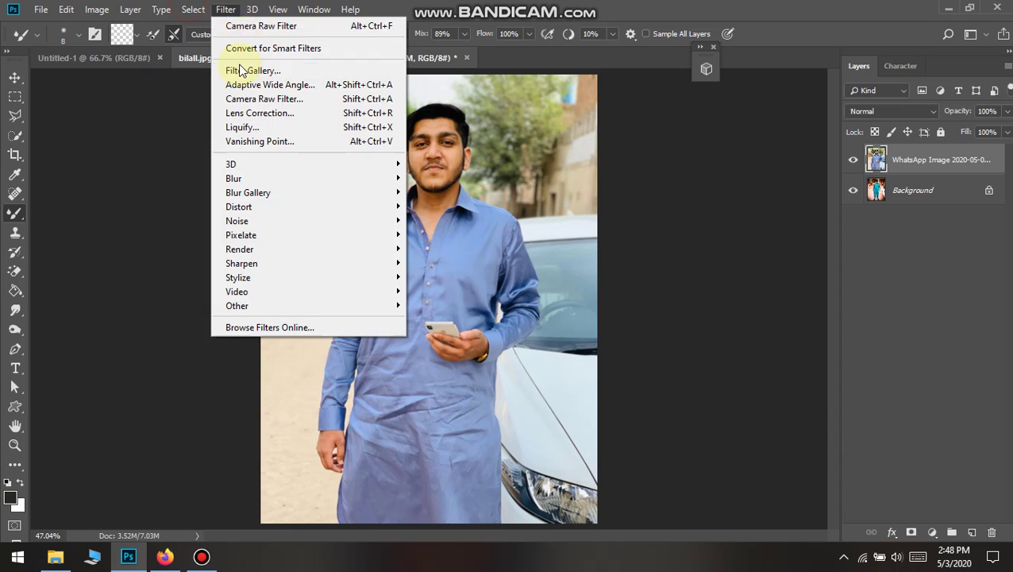
{"action": "left_click", "coordinate": [225, 9]}
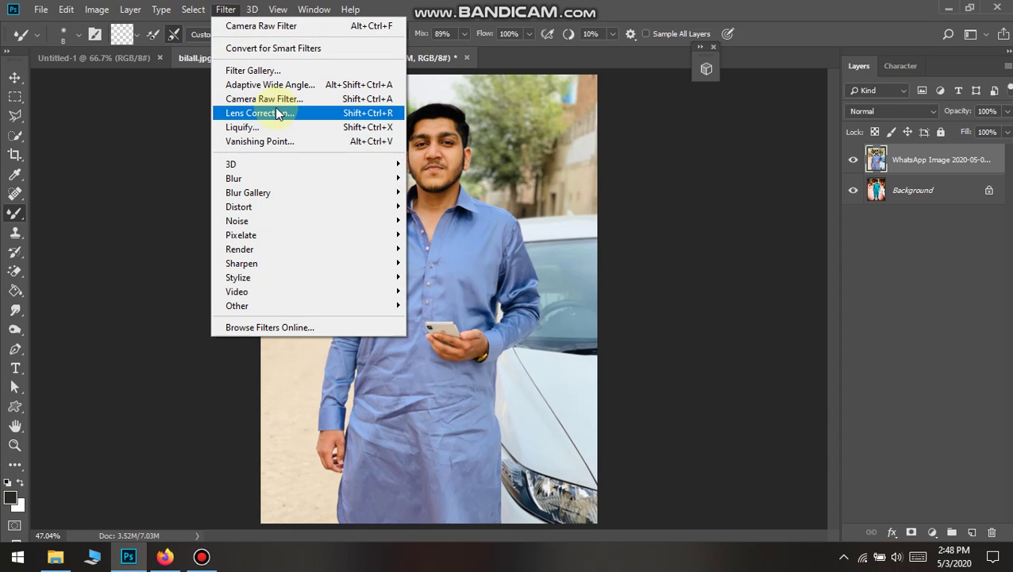
{"action": "left_click", "coordinate": [270, 98]}
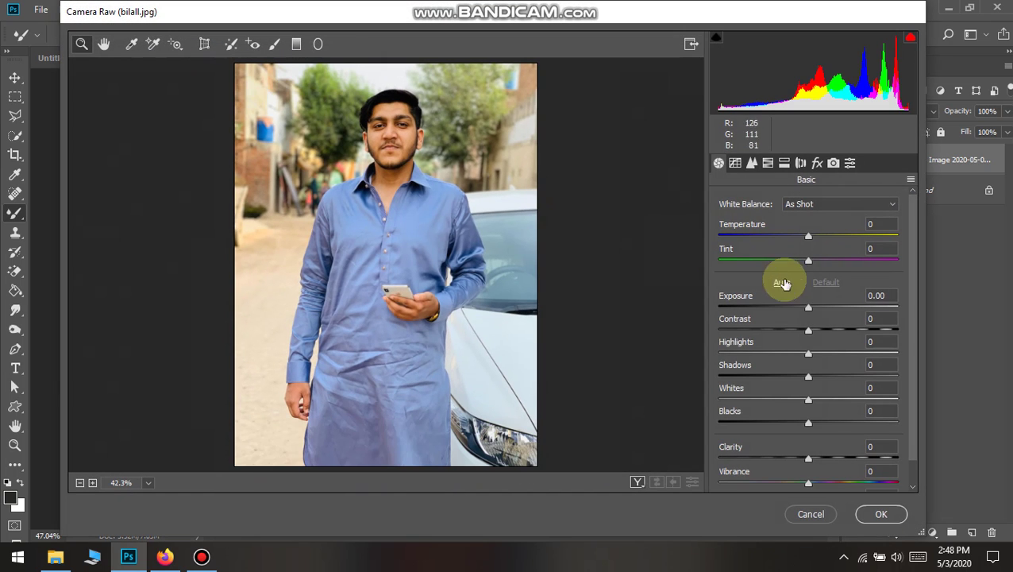
{"action": "left_click_drag", "start_coordinate": [811, 309], "coordinate": [818, 313]}
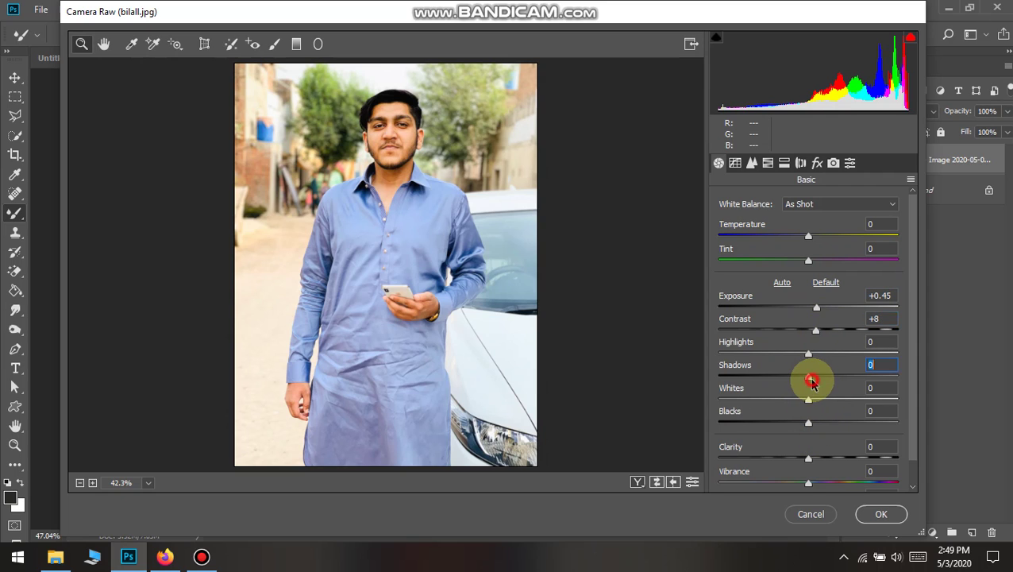
{"action": "mouse_move", "coordinate": [811, 381]}
{"action": "left_mouse_down"}
{"action": "mouse_move", "coordinate": [934, 384]}
{"action": "mouse_move", "coordinate": [900, 374]}
{"action": "mouse_move", "coordinate": [816, 395]}
{"action": "mouse_move", "coordinate": [810, 423]}
{"action": "left_mouse_up"}
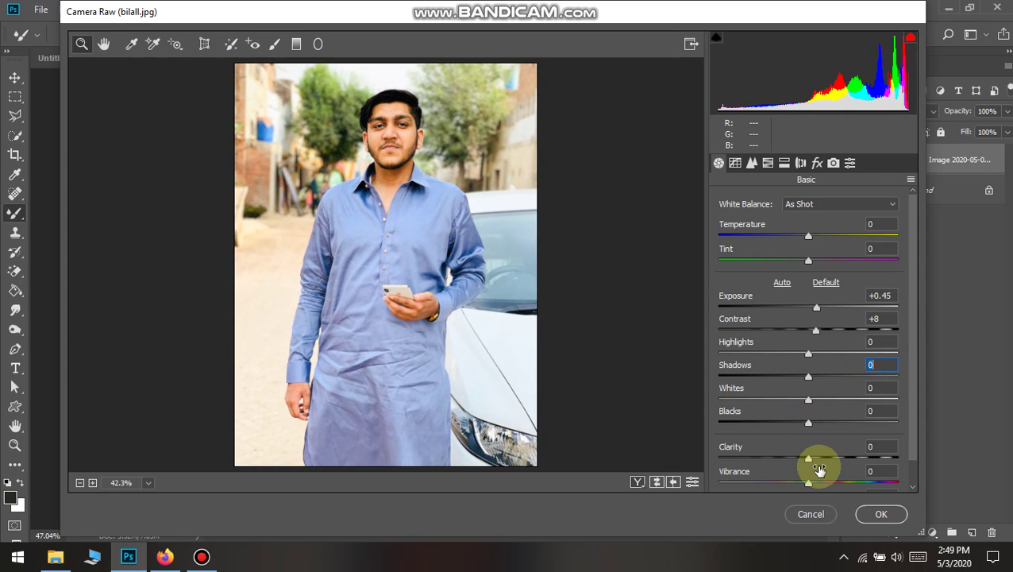
{"action": "mouse_move", "coordinate": [811, 460]}
{"action": "left_mouse_down"}
{"action": "mouse_move", "coordinate": [889, 451]}
{"action": "mouse_move", "coordinate": [819, 465]}
{"action": "mouse_move", "coordinate": [832, 482]}
{"action": "mouse_move", "coordinate": [929, 479]}
{"action": "mouse_move", "coordinate": [869, 475]}
{"action": "mouse_move", "coordinate": [829, 486]}
{"action": "left_mouse_up"}
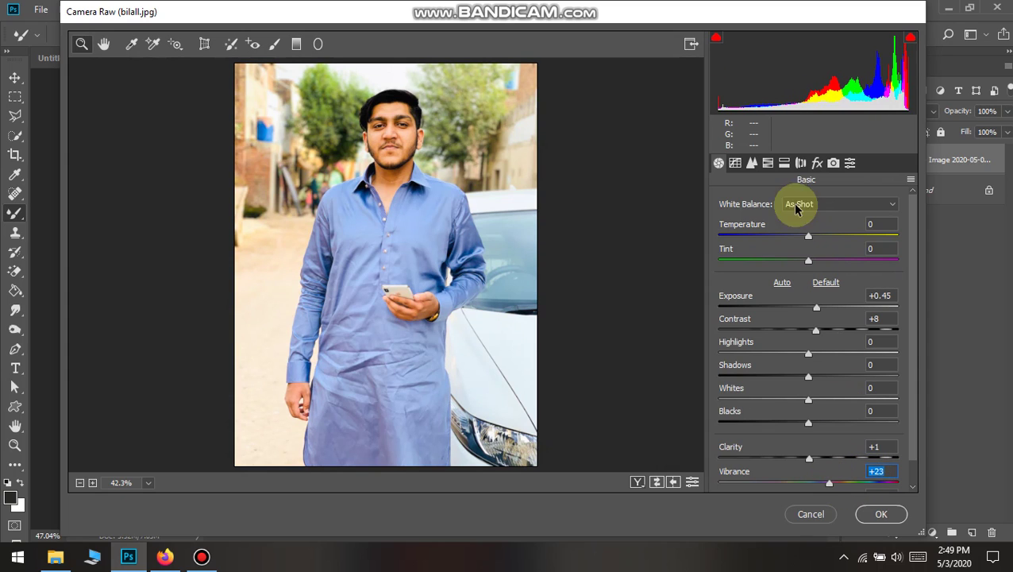
In HSL/Grayscale, push the Yellows and Greens hue to +100 to green the foliage
{"action": "left_click", "coordinate": [768, 163]}
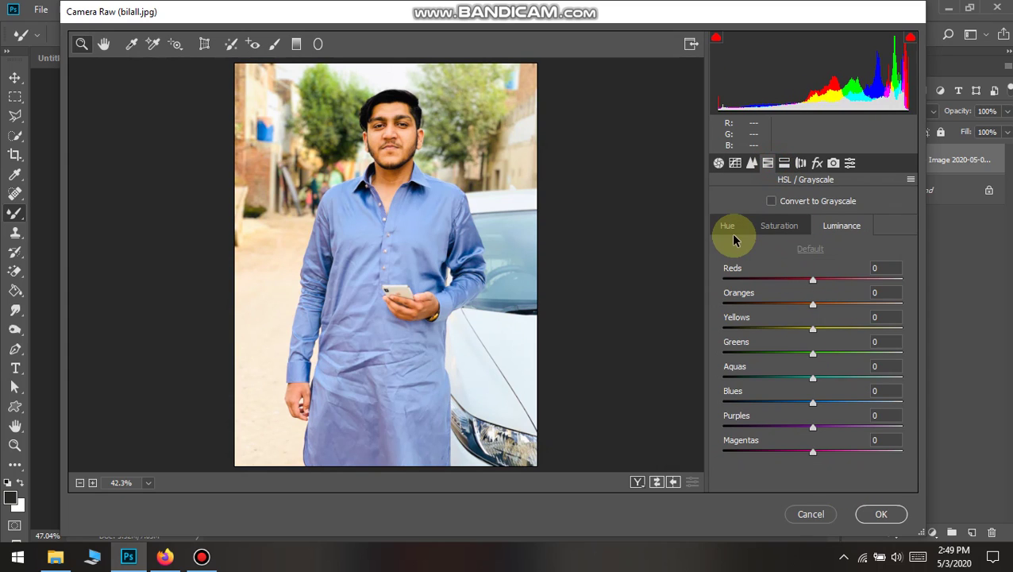
{"action": "left_click", "coordinate": [736, 236]}
{"action": "mouse_move", "coordinate": [850, 350]}
{"action": "left_mouse_down"}
{"action": "mouse_move", "coordinate": [843, 355]}
{"action": "mouse_move", "coordinate": [972, 362]}
{"action": "mouse_move", "coordinate": [805, 364]}
{"action": "mouse_move", "coordinate": [595, 346]}
{"action": "mouse_move", "coordinate": [976, 344]}
{"action": "left_mouse_up"}
{"action": "left_click_drag", "start_coordinate": [818, 329], "coordinate": [905, 328]}
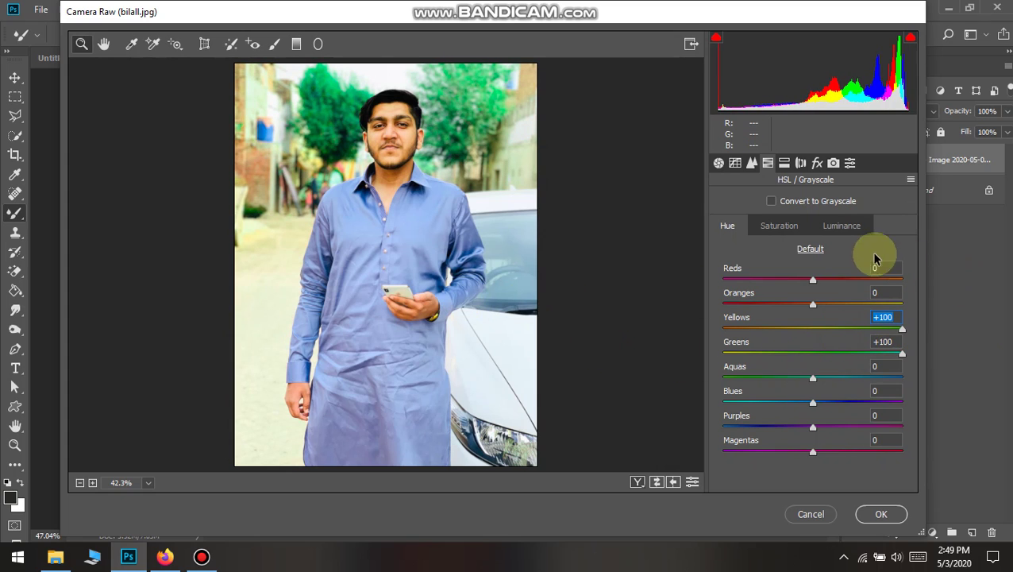
Set saturation to Greens +100, Aquas +17 and Yellows -100
{"action": "left_click", "coordinate": [779, 225]}
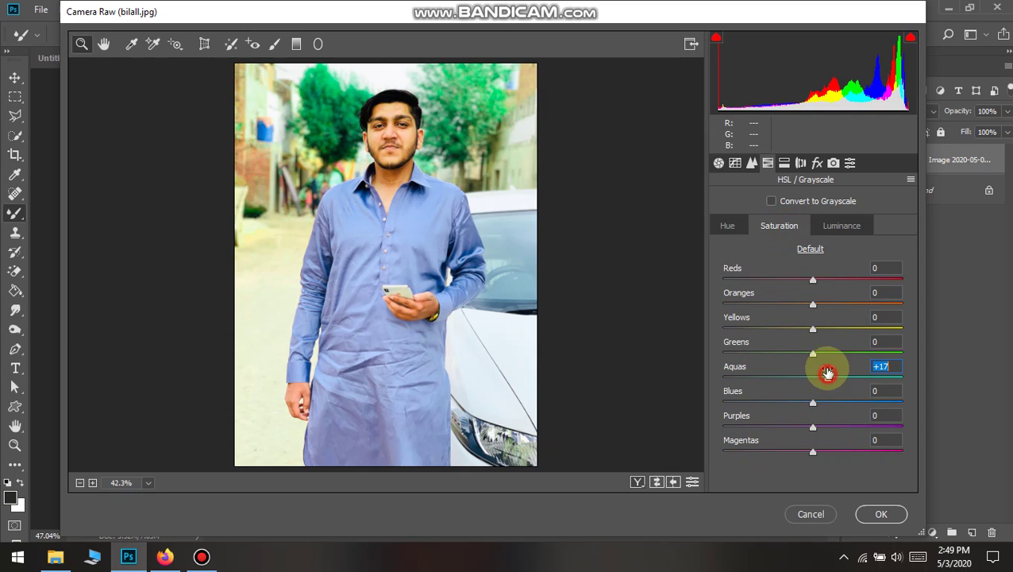
{"action": "left_click_drag", "start_coordinate": [812, 353], "coordinate": [921, 346]}
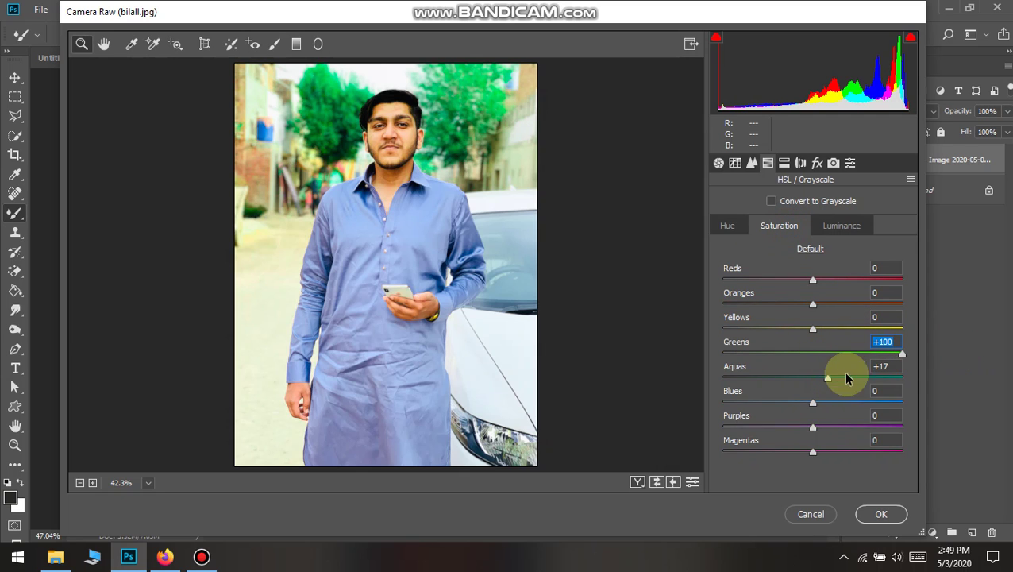
{"action": "left_click_drag", "start_coordinate": [813, 328], "coordinate": [465, 305]}
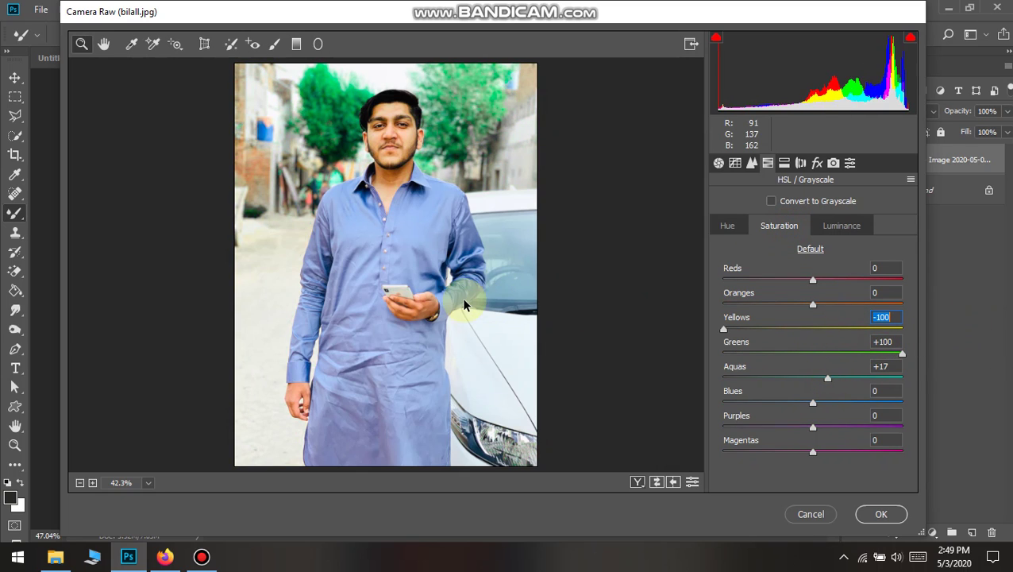
{"action": "left_click_drag", "start_coordinate": [900, 327], "coordinate": [553, 302]}
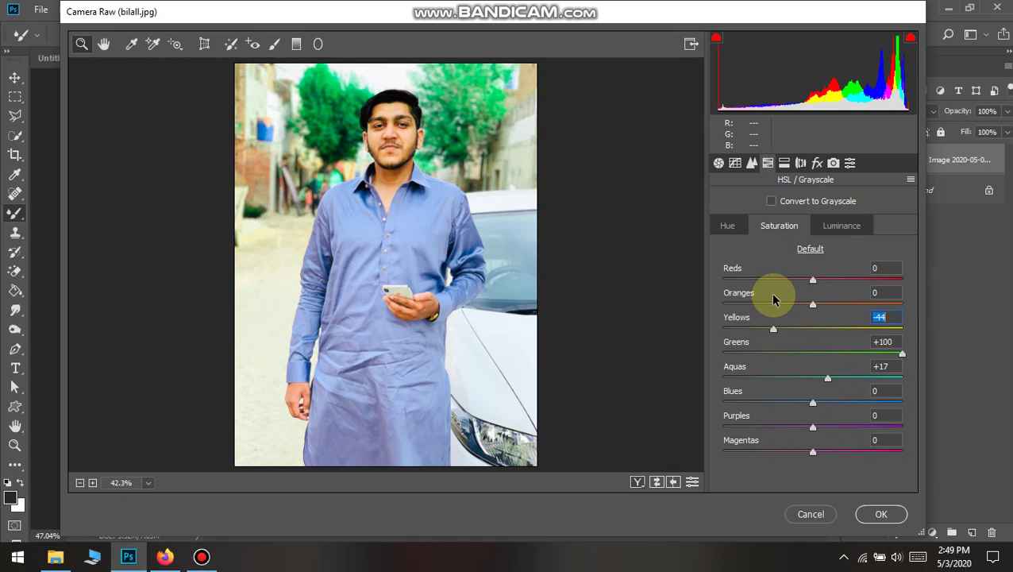
Tweak luminance, settling Greens near neutral and lightening the Aquas
{"action": "left_click", "coordinate": [844, 231]}
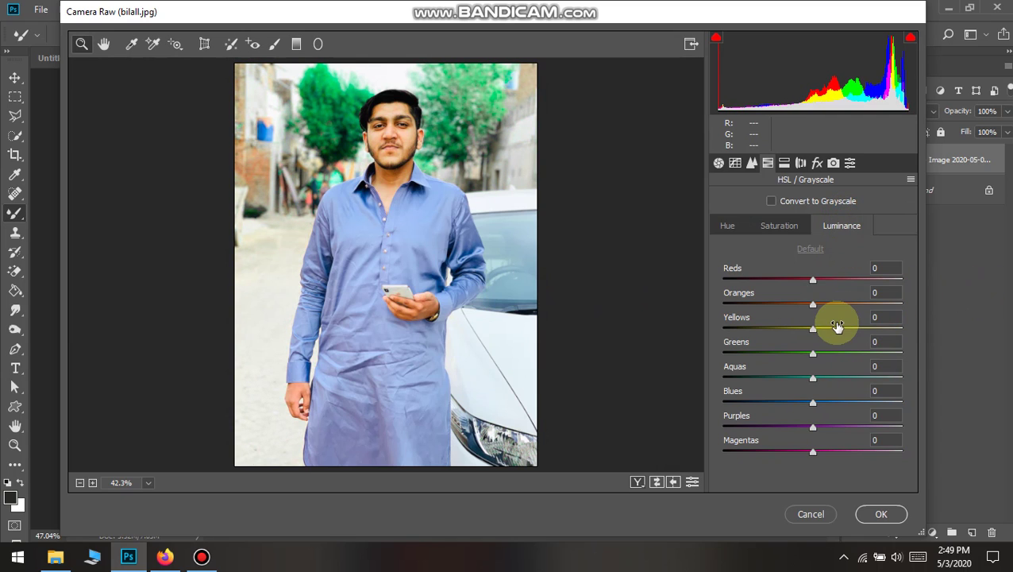
{"action": "mouse_move", "coordinate": [824, 352]}
{"action": "left_mouse_down"}
{"action": "mouse_move", "coordinate": [995, 355]}
{"action": "mouse_move", "coordinate": [588, 316]}
{"action": "left_mouse_up"}
{"action": "mouse_move", "coordinate": [705, 323]}
{"action": "left_mouse_down"}
{"action": "mouse_move", "coordinate": [462, 295]}
{"action": "mouse_move", "coordinate": [898, 308]}
{"action": "left_mouse_up"}
{"action": "left_click_drag", "start_coordinate": [968, 310], "coordinate": [832, 316]}
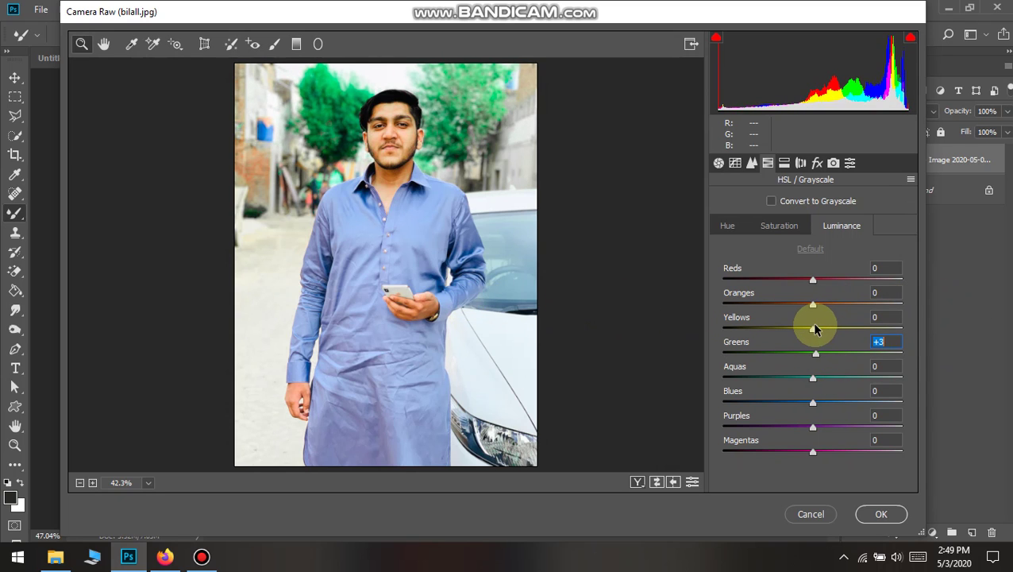
{"action": "mouse_move", "coordinate": [814, 384]}
{"action": "left_mouse_down"}
{"action": "mouse_move", "coordinate": [949, 369]}
{"action": "mouse_move", "coordinate": [572, 350]}
{"action": "mouse_move", "coordinate": [884, 355]}
{"action": "mouse_move", "coordinate": [819, 357]}
{"action": "left_mouse_up"}
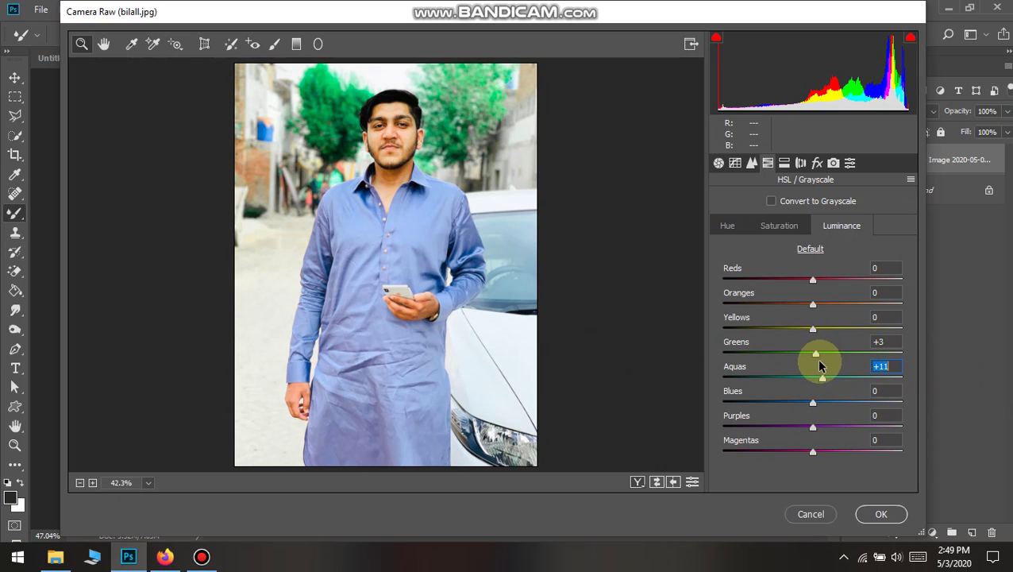
Shift hues to Aquas +2, Purples +4 and Blues -100 to tint the shirt teal
{"action": "left_click", "coordinate": [733, 227]}
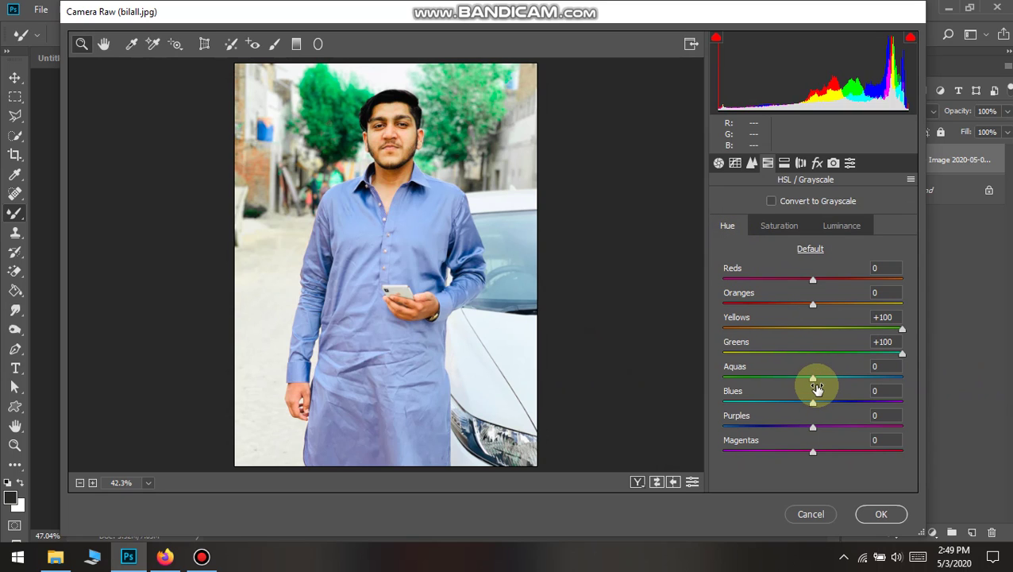
{"action": "mouse_move", "coordinate": [814, 380]}
{"action": "left_mouse_down"}
{"action": "mouse_move", "coordinate": [968, 373]}
{"action": "mouse_move", "coordinate": [482, 321]}
{"action": "mouse_move", "coordinate": [806, 366]}
{"action": "left_mouse_up"}
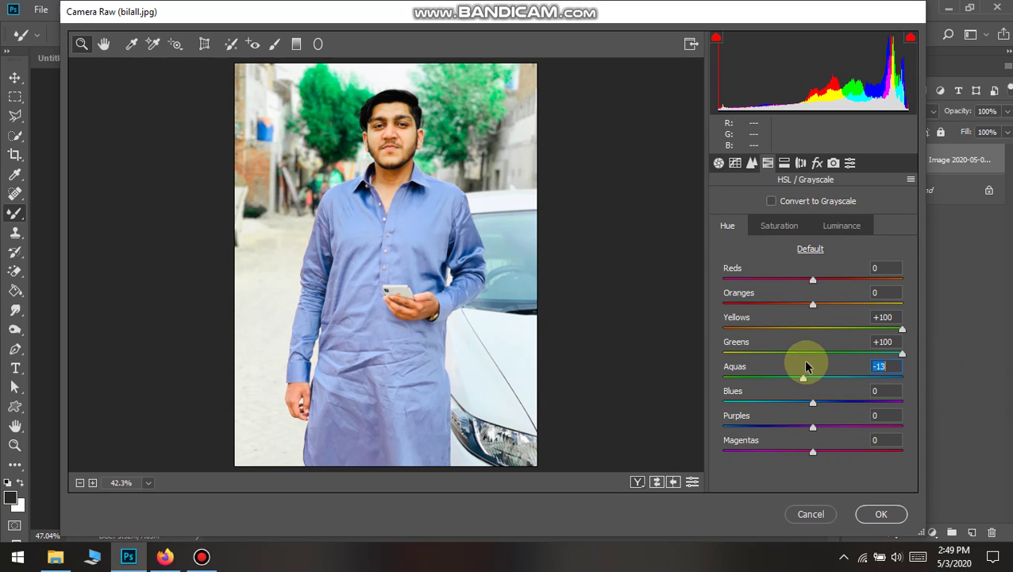
{"action": "mouse_move", "coordinate": [814, 402]}
{"action": "left_mouse_down"}
{"action": "mouse_move", "coordinate": [762, 403]}
{"action": "mouse_move", "coordinate": [902, 402]}
{"action": "mouse_move", "coordinate": [817, 403]}
{"action": "mouse_move", "coordinate": [729, 427]}
{"action": "left_mouse_up"}
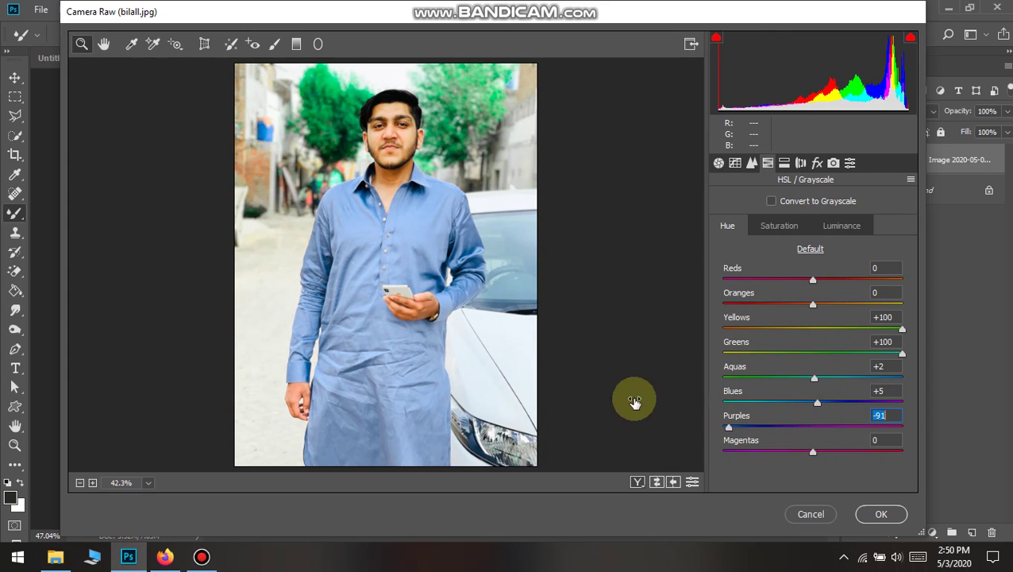
{"action": "left_click_drag", "start_coordinate": [634, 402], "coordinate": [711, 422]}
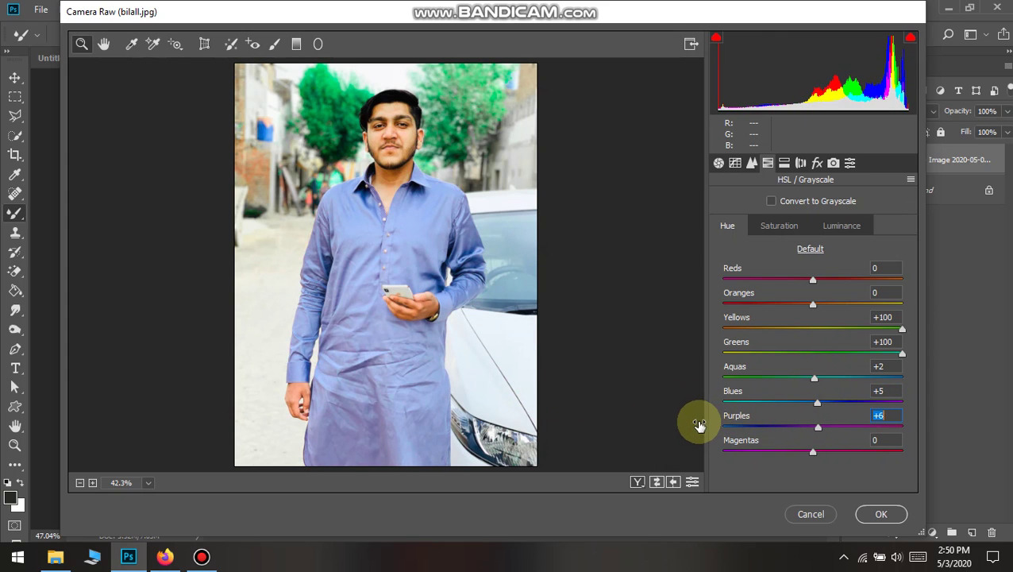
{"action": "left_click_drag", "start_coordinate": [765, 402], "coordinate": [674, 403]}
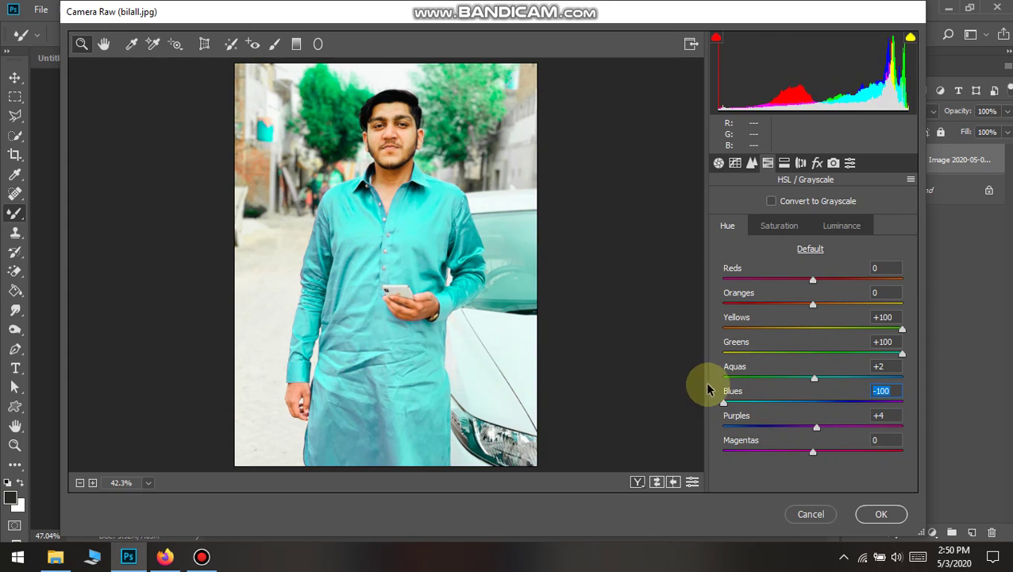
Try different Blues saturation values, ending desaturated so the shirt turns grey
{"action": "left_click", "coordinate": [782, 232]}
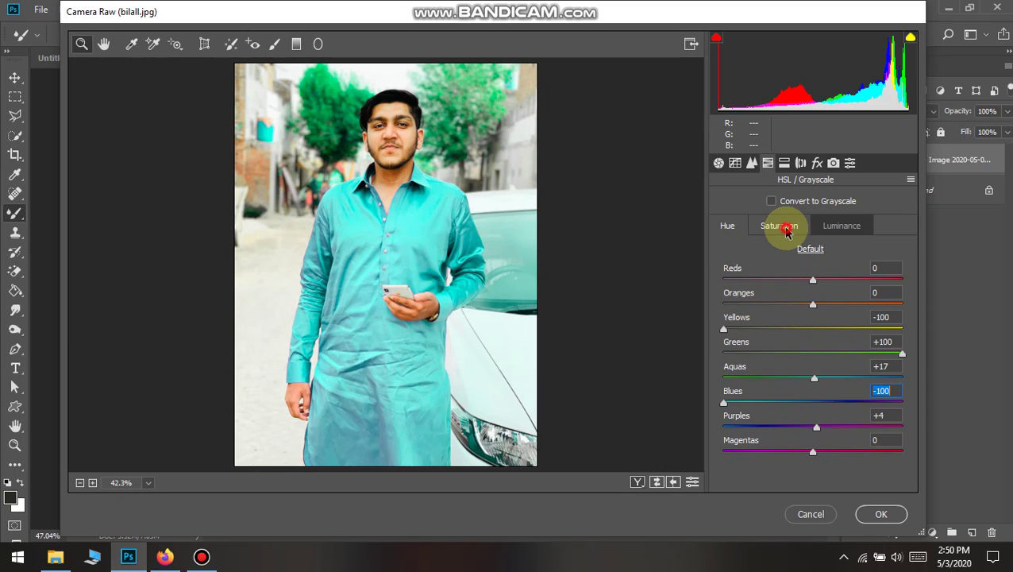
{"action": "left_click_drag", "start_coordinate": [817, 403], "coordinate": [968, 402]}
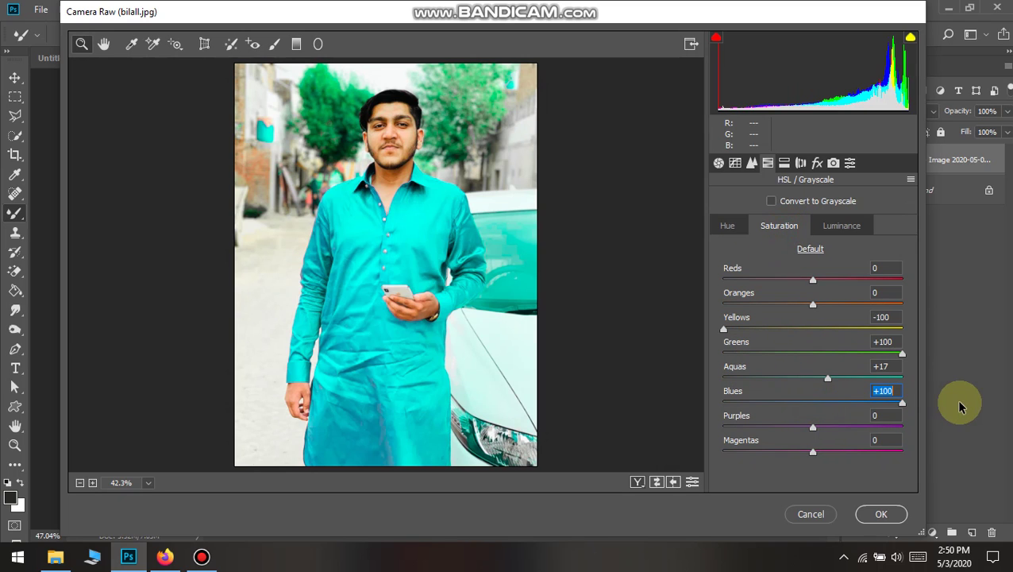
{"action": "left_click_drag", "start_coordinate": [901, 402], "coordinate": [614, 385]}
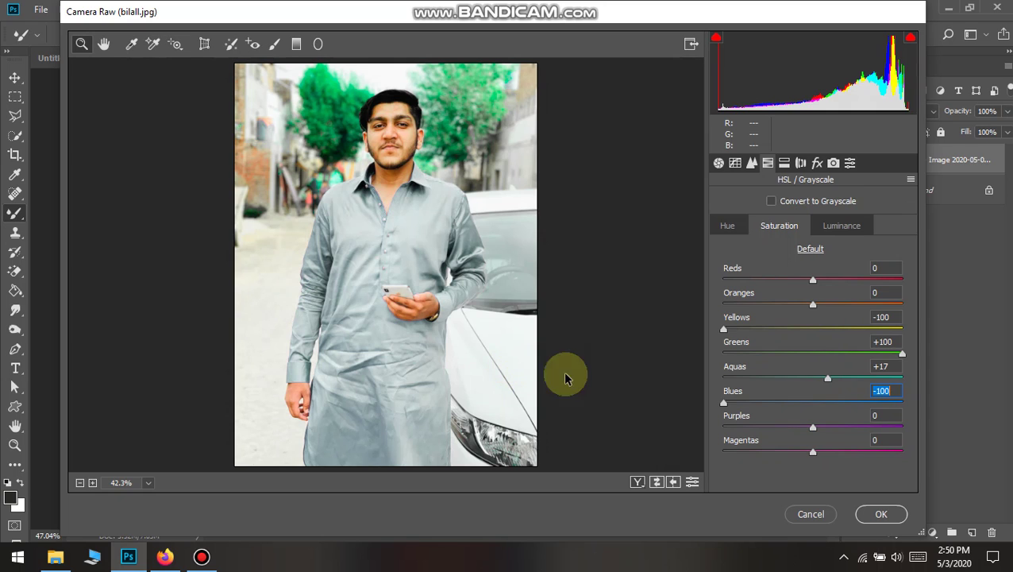
{"action": "left_click_drag", "start_coordinate": [723, 402], "coordinate": [984, 395]}
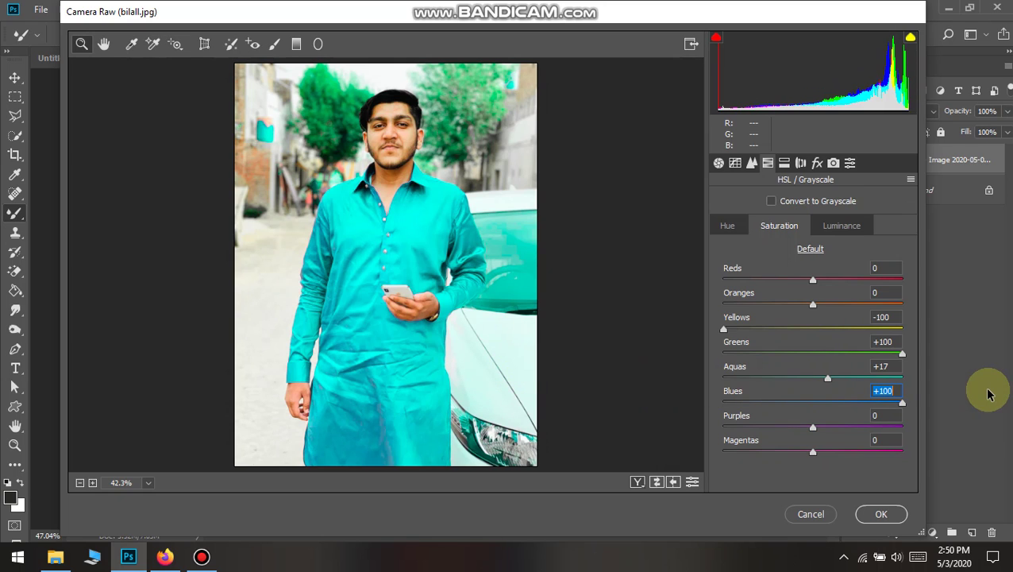
{"action": "left_click_drag", "start_coordinate": [902, 401], "coordinate": [531, 361]}
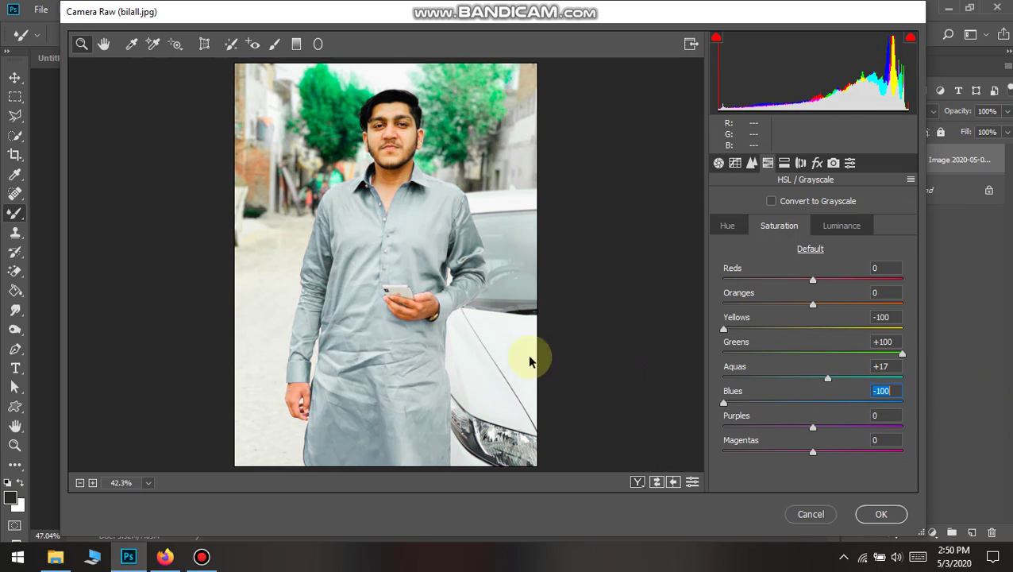
Set luminance to Blues -7 and Greens -28
{"action": "left_click", "coordinate": [841, 225]}
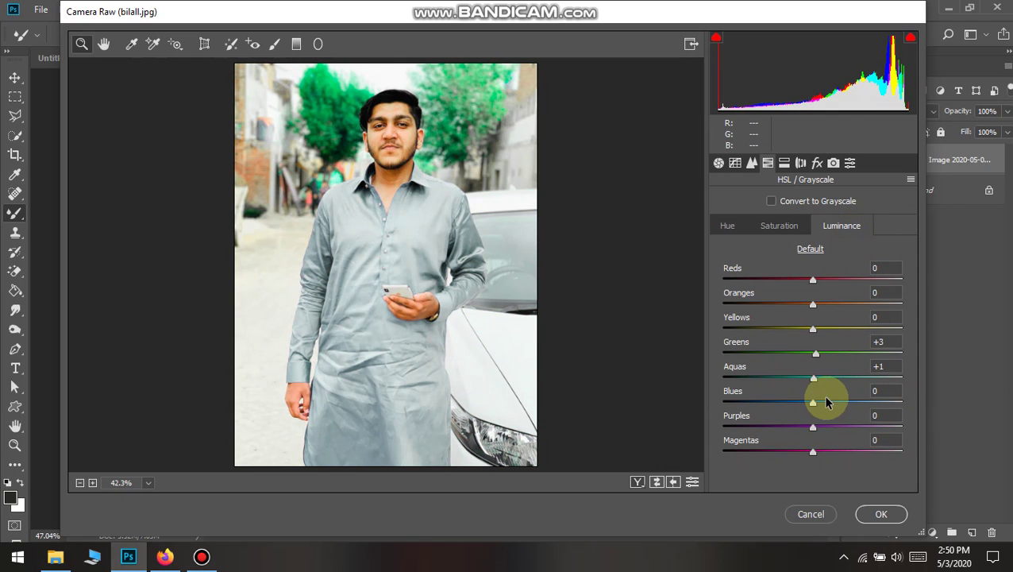
{"action": "left_click_drag", "start_coordinate": [821, 404], "coordinate": [782, 376]}
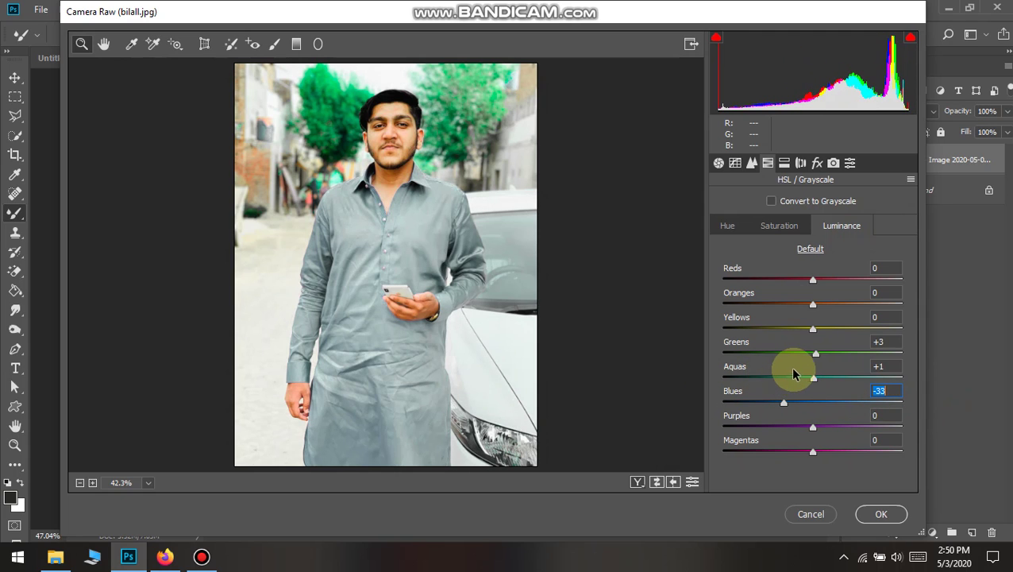
{"action": "mouse_move", "coordinate": [793, 374]}
{"action": "left_mouse_down"}
{"action": "mouse_move", "coordinate": [758, 366]}
{"action": "mouse_move", "coordinate": [820, 385]}
{"action": "left_mouse_up"}
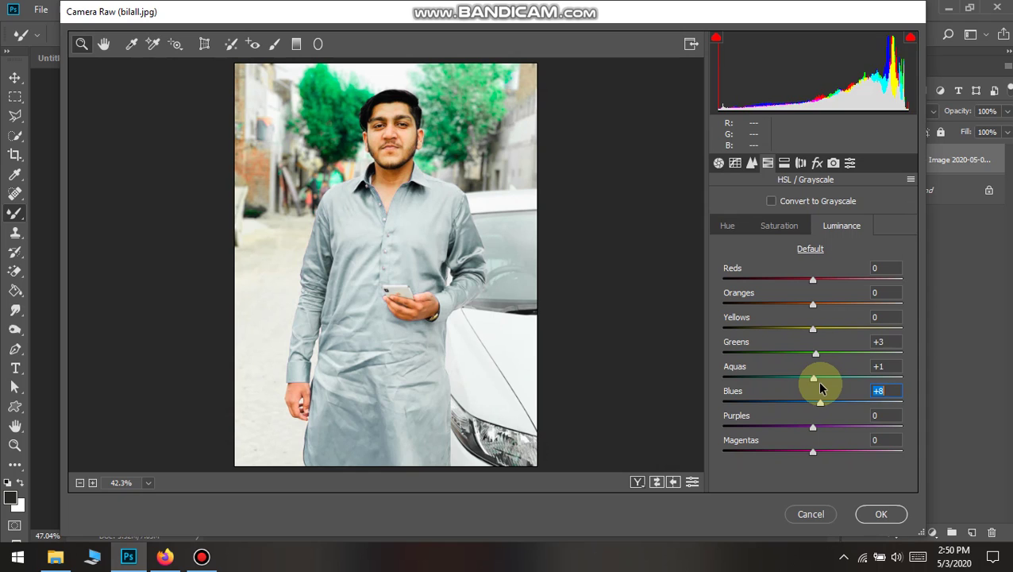
{"action": "mouse_move", "coordinate": [823, 389]}
{"action": "left_mouse_down"}
{"action": "mouse_move", "coordinate": [813, 391]}
{"action": "mouse_move", "coordinate": [850, 400]}
{"action": "mouse_move", "coordinate": [780, 402]}
{"action": "mouse_move", "coordinate": [821, 398]}
{"action": "mouse_move", "coordinate": [797, 401]}
{"action": "left_mouse_up"}
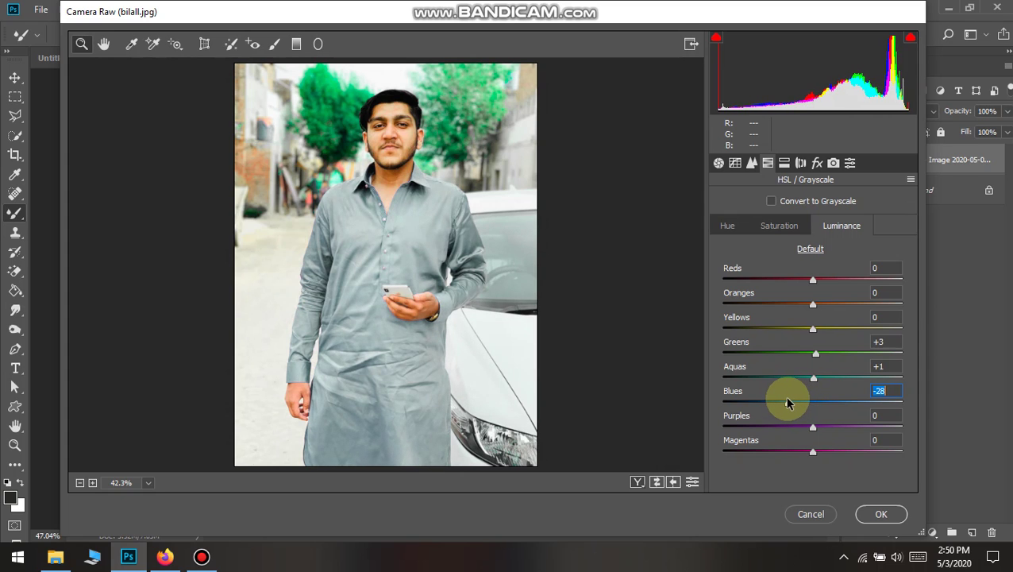
{"action": "left_click", "coordinate": [824, 404]}
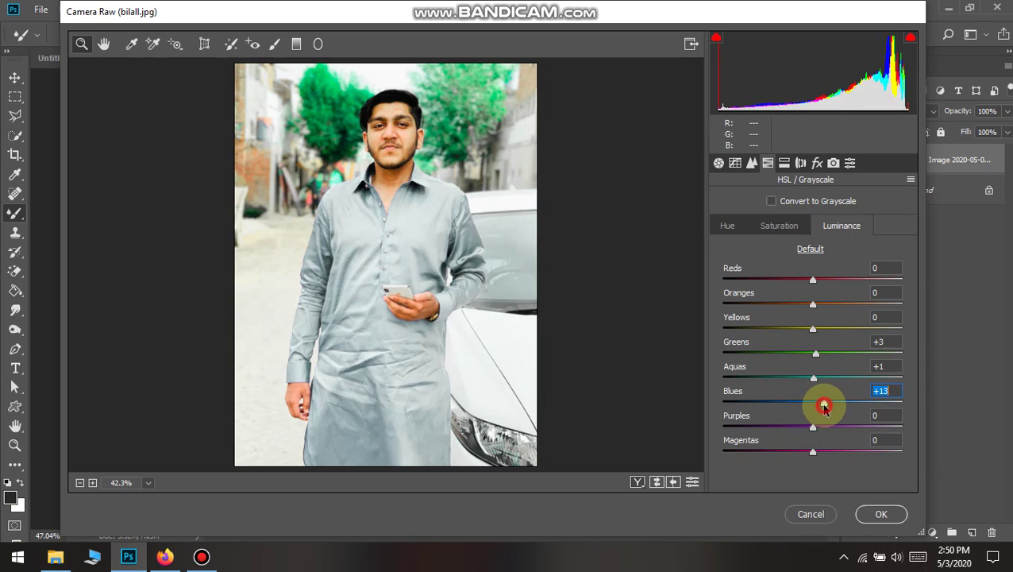
{"action": "left_click_drag", "start_coordinate": [823, 407], "coordinate": [807, 410]}
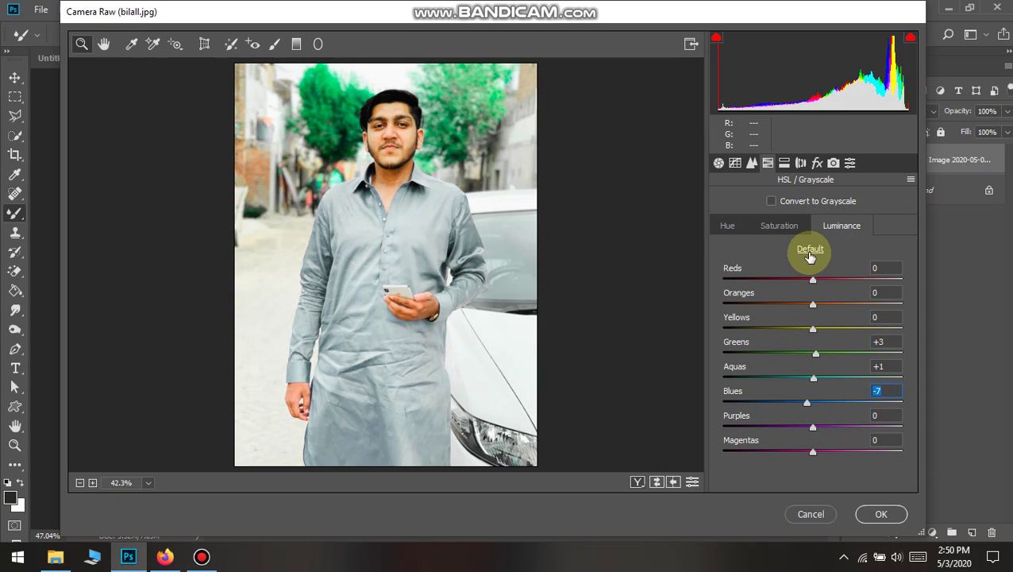
{"action": "mouse_move", "coordinate": [817, 353]}
{"action": "left_mouse_down"}
{"action": "mouse_move", "coordinate": [938, 355]}
{"action": "mouse_move", "coordinate": [612, 354]}
{"action": "mouse_move", "coordinate": [787, 354]}
{"action": "left_mouse_up"}
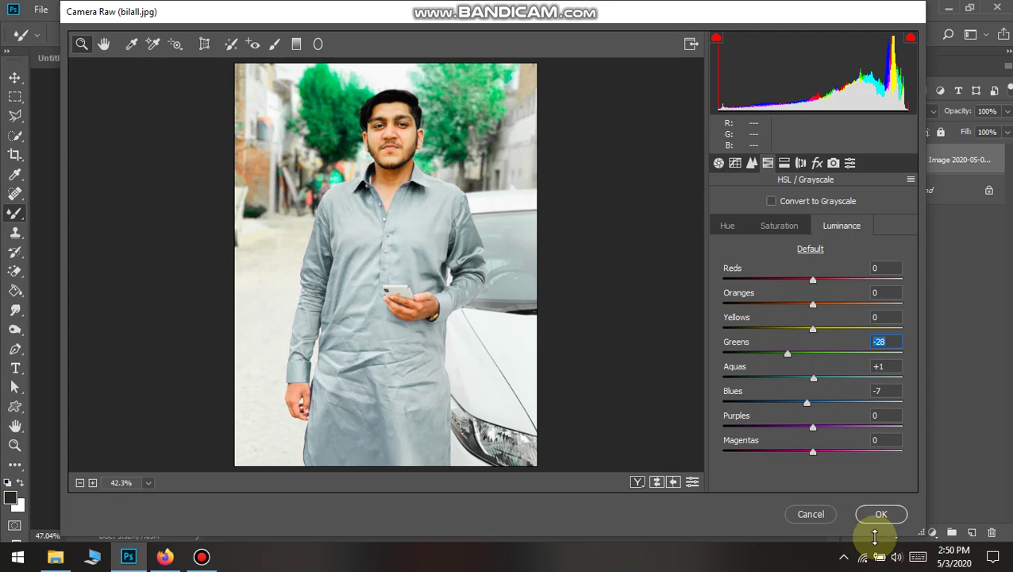
Add a Highlight Priority vignette: Amount -65, Midpoint 54, Roundness +100, Feather 100
{"action": "left_click", "coordinate": [817, 163]}
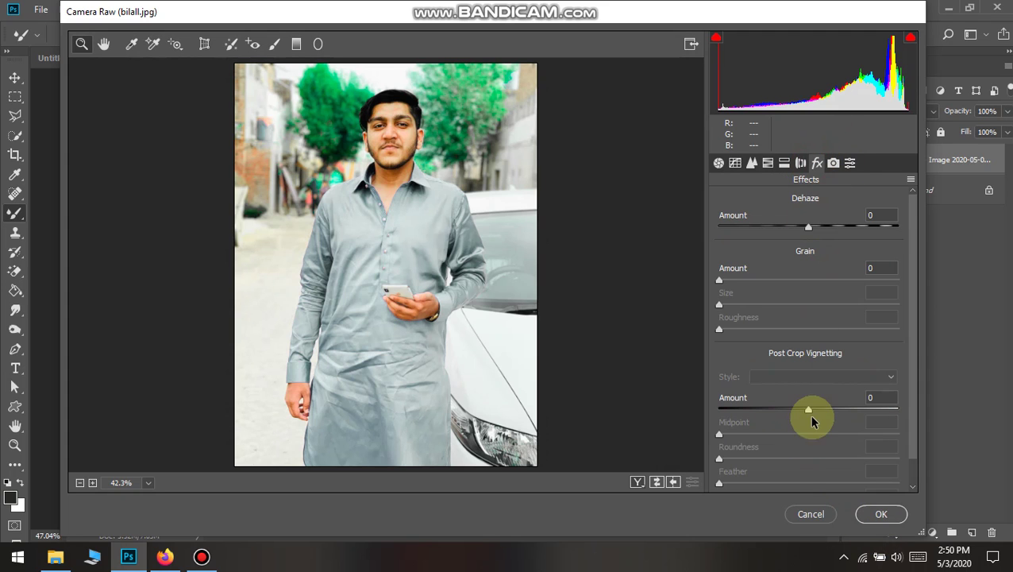
{"action": "mouse_move", "coordinate": [808, 410]}
{"action": "left_mouse_down"}
{"action": "mouse_move", "coordinate": [690, 410]}
{"action": "mouse_move", "coordinate": [748, 410]}
{"action": "left_mouse_up"}
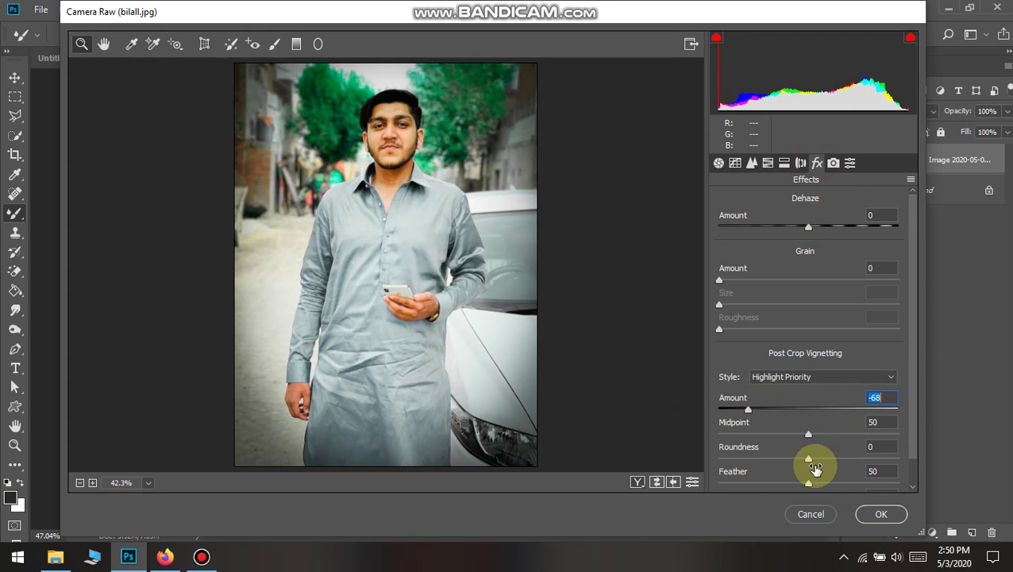
{"action": "mouse_move", "coordinate": [809, 434]}
{"action": "left_mouse_down"}
{"action": "mouse_move", "coordinate": [678, 434]}
{"action": "mouse_move", "coordinate": [815, 430]}
{"action": "mouse_move", "coordinate": [781, 434]}
{"action": "mouse_move", "coordinate": [843, 459]}
{"action": "mouse_move", "coordinate": [929, 462]}
{"action": "left_mouse_up"}
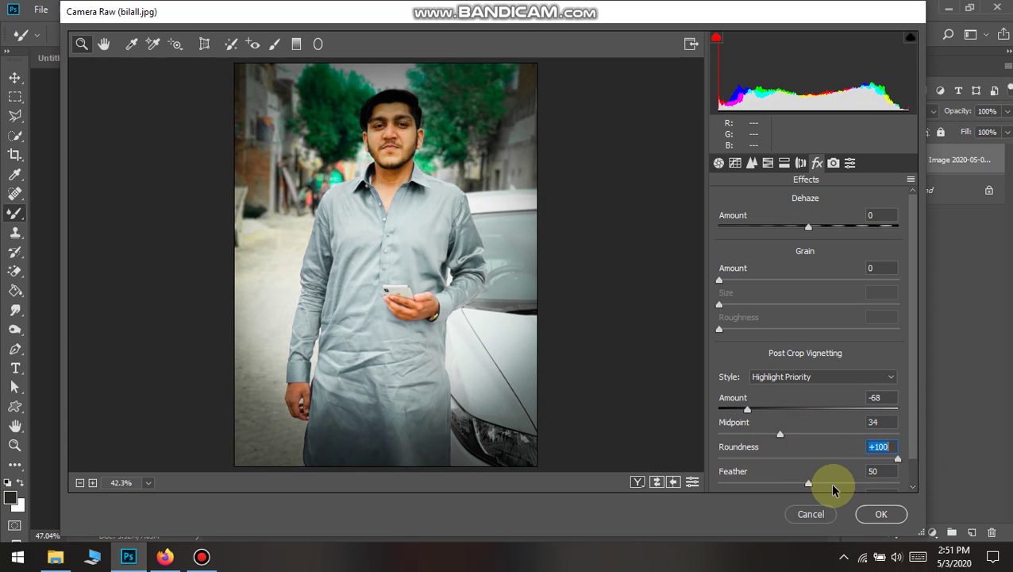
{"action": "left_click_drag", "start_coordinate": [832, 482], "coordinate": [931, 484]}
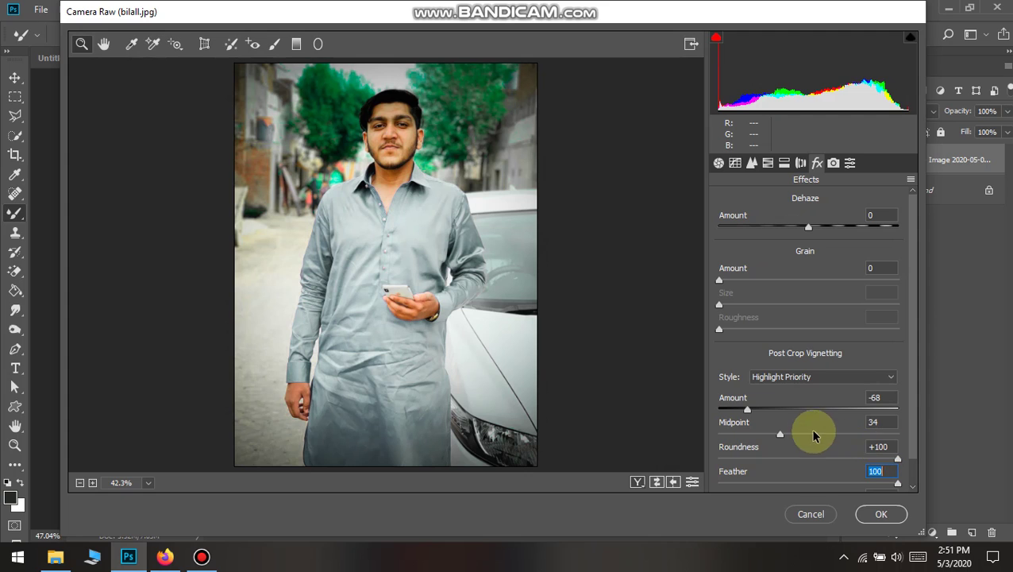
{"action": "left_click_drag", "start_coordinate": [783, 435], "coordinate": [814, 434]}
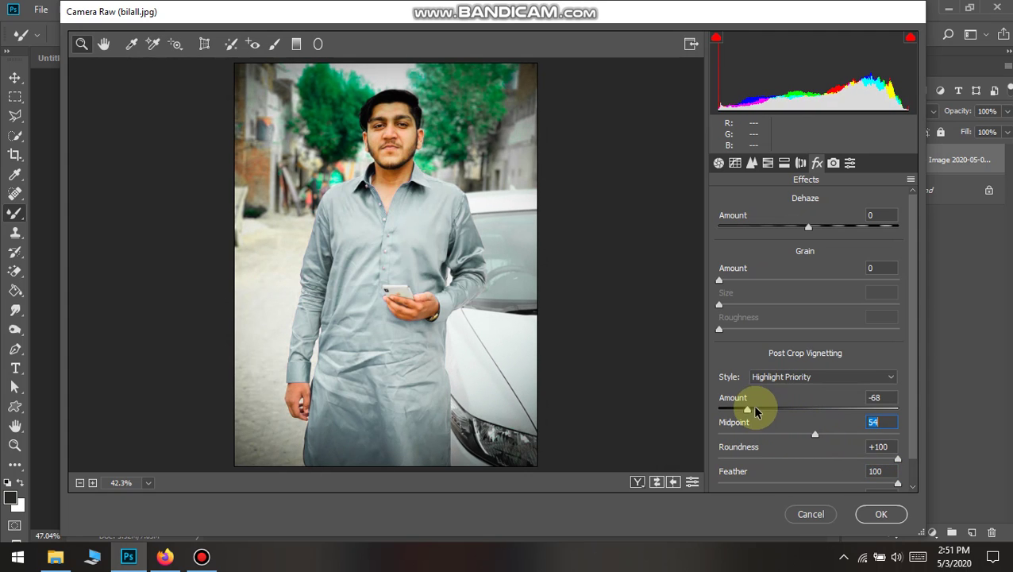
{"action": "mouse_move", "coordinate": [747, 412]}
{"action": "left_mouse_down"}
{"action": "mouse_move", "coordinate": [685, 408]}
{"action": "mouse_move", "coordinate": [763, 405]}
{"action": "left_mouse_up"}
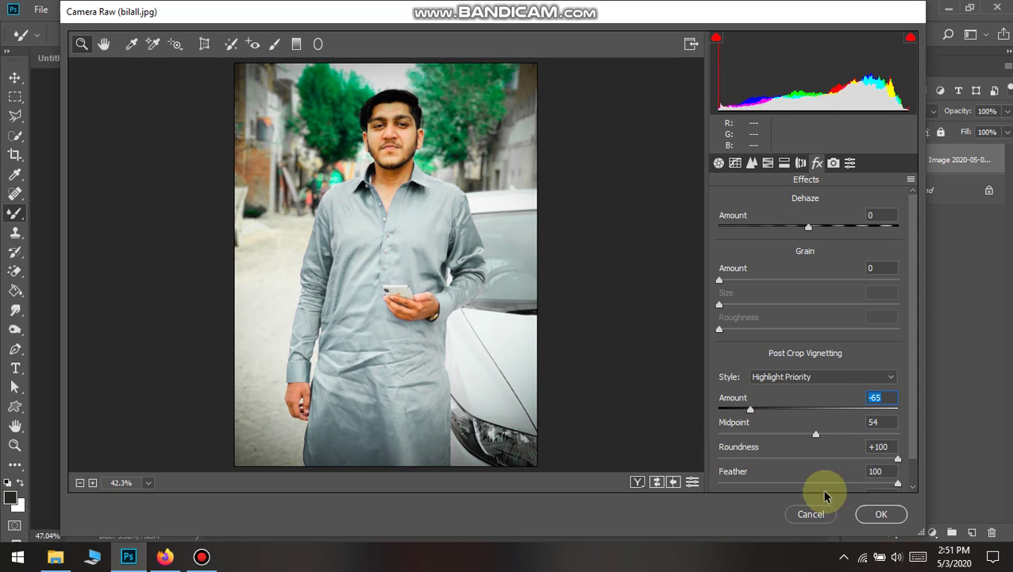
Apply the Camera Raw edits, zoom into the face and smooth the upper cheek
{"action": "left_click", "coordinate": [880, 514]}
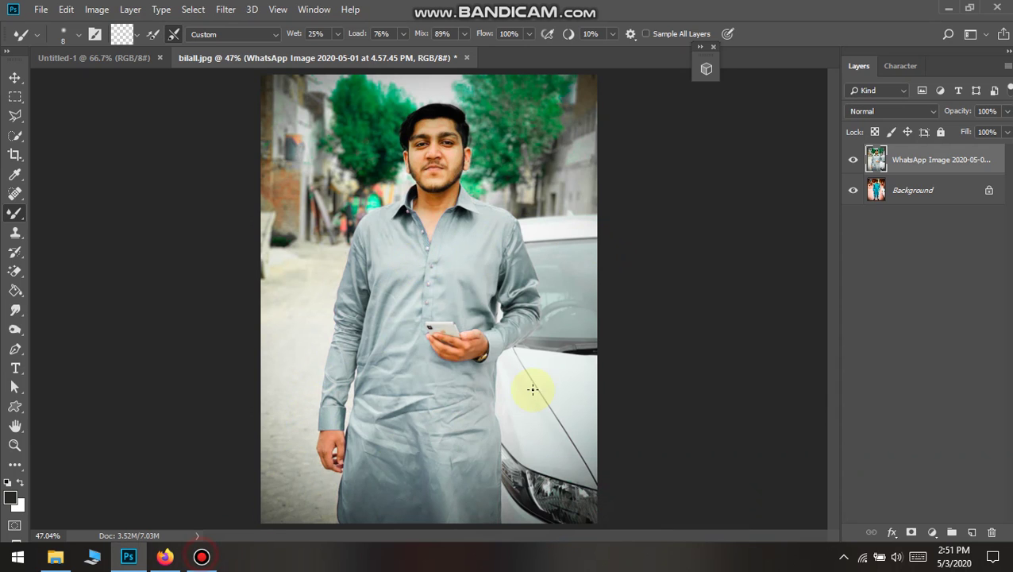
{"action": "scroll", "coordinate": [423, 149], "scroll_direction": "up", "scroll_amount": 3}
{"action": "scroll", "coordinate": [475, 120], "scroll_direction": "up", "scroll_amount": 3}
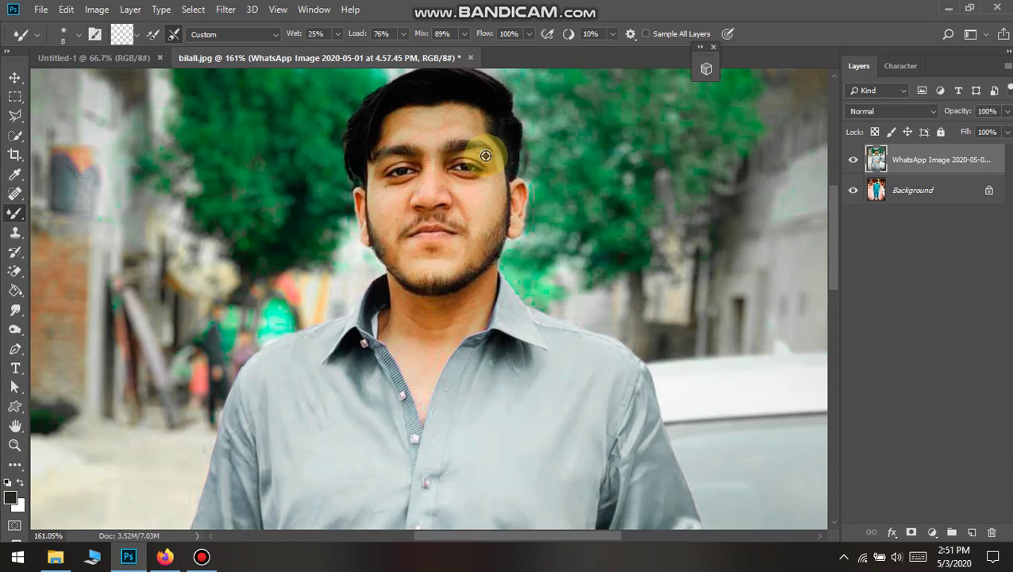
{"action": "scroll", "coordinate": [474, 199], "scroll_direction": "up", "scroll_amount": 3}
{"action": "scroll", "coordinate": [458, 225], "scroll_direction": "up", "scroll_amount": 1}
{"action": "scroll", "coordinate": [457, 289], "scroll_direction": "up", "scroll_amount": 3}
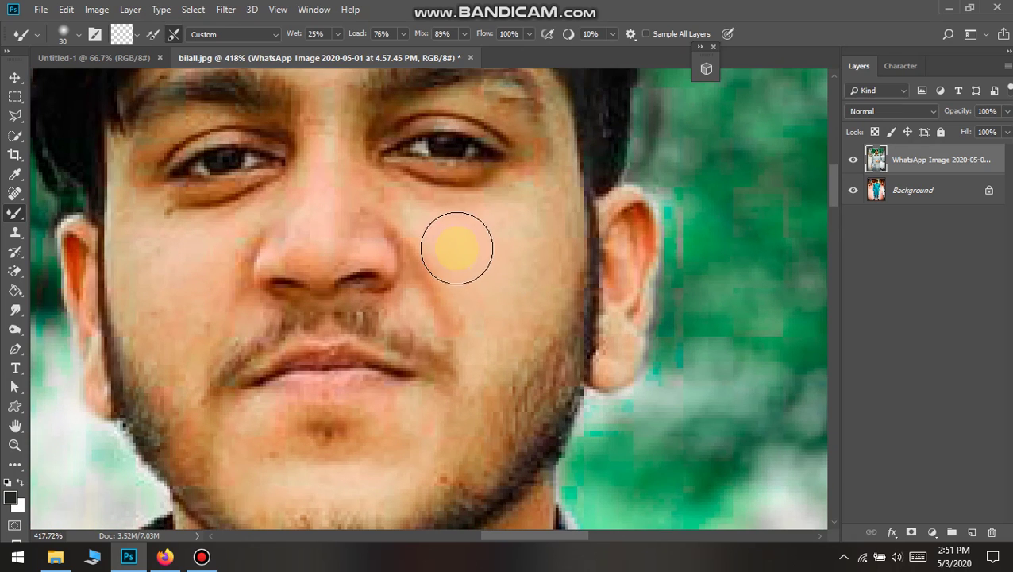
{"action": "mouse_move", "coordinate": [493, 336]}
{"action": "left_mouse_down"}
{"action": "mouse_move", "coordinate": [497, 243]}
{"action": "mouse_move", "coordinate": [362, 181]}
{"action": "mouse_move", "coordinate": [174, 309]}
{"action": "mouse_move", "coordinate": [159, 337]}
{"action": "mouse_move", "coordinate": [149, 294]}
{"action": "mouse_move", "coordinate": [178, 350]}
{"action": "mouse_move", "coordinate": [209, 250]}
{"action": "mouse_move", "coordinate": [172, 267]}
{"action": "mouse_move", "coordinate": [142, 235]}
{"action": "mouse_move", "coordinate": [170, 253]}
{"action": "mouse_move", "coordinate": [259, 227]}
{"action": "mouse_move", "coordinate": [210, 276]}
{"action": "mouse_move", "coordinate": [178, 333]}
{"action": "mouse_move", "coordinate": [160, 300]}
{"action": "left_mouse_up"}
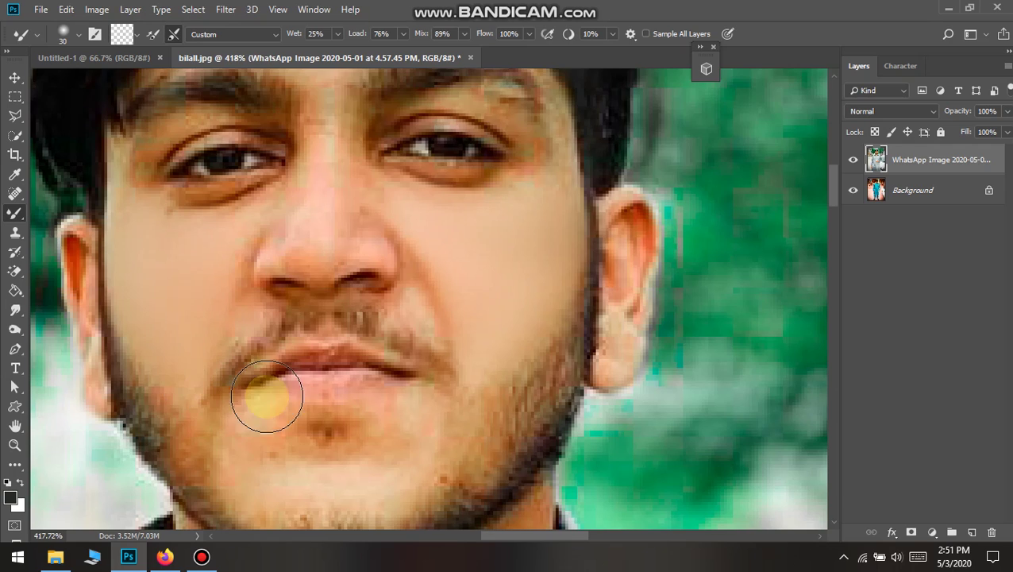
Smooth the skin on the chin and across the forehead
{"action": "scroll", "coordinate": [260, 395], "scroll_direction": "down", "scroll_amount": 2}
{"action": "mouse_move", "coordinate": [267, 407]}
{"action": "left_mouse_down"}
{"action": "mouse_move", "coordinate": [264, 373]}
{"action": "mouse_move", "coordinate": [262, 416]}
{"action": "mouse_move", "coordinate": [260, 373]}
{"action": "mouse_move", "coordinate": [337, 429]}
{"action": "left_mouse_up"}
{"action": "mouse_move", "coordinate": [394, 408]}
{"action": "left_mouse_down"}
{"action": "mouse_move", "coordinate": [400, 397]}
{"action": "mouse_move", "coordinate": [296, 426]}
{"action": "left_mouse_up"}
{"action": "scroll", "coordinate": [362, 238], "scroll_direction": "up", "scroll_amount": 2}
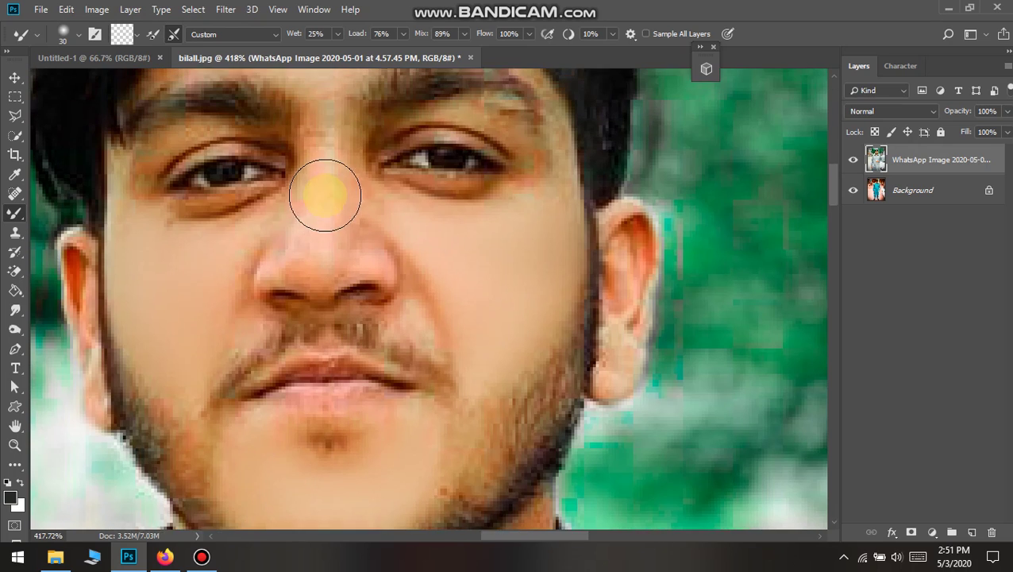
{"action": "scroll", "coordinate": [327, 199], "scroll_direction": "up", "scroll_amount": 2}
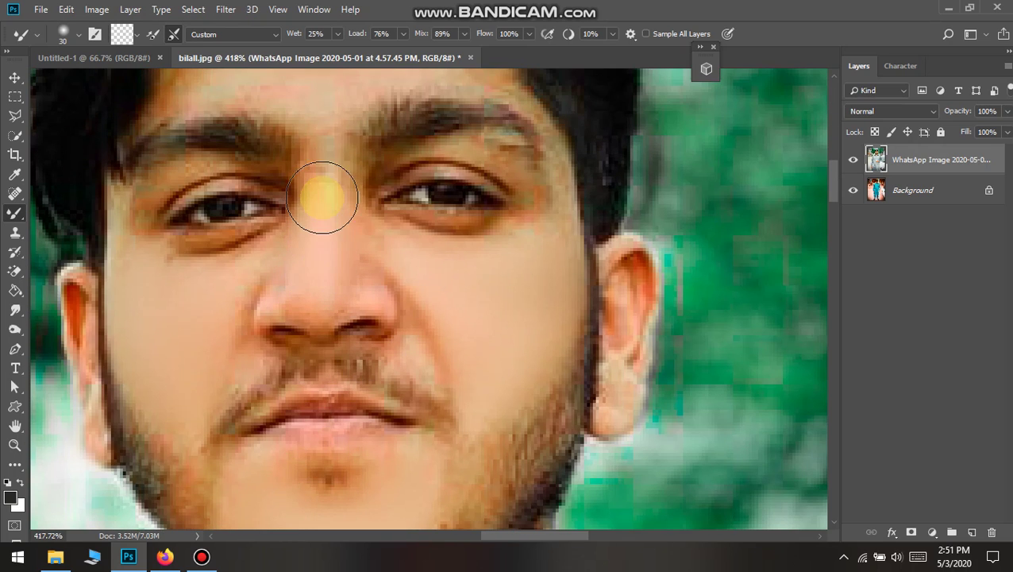
{"action": "scroll", "coordinate": [325, 254], "scroll_direction": "up", "scroll_amount": 5}
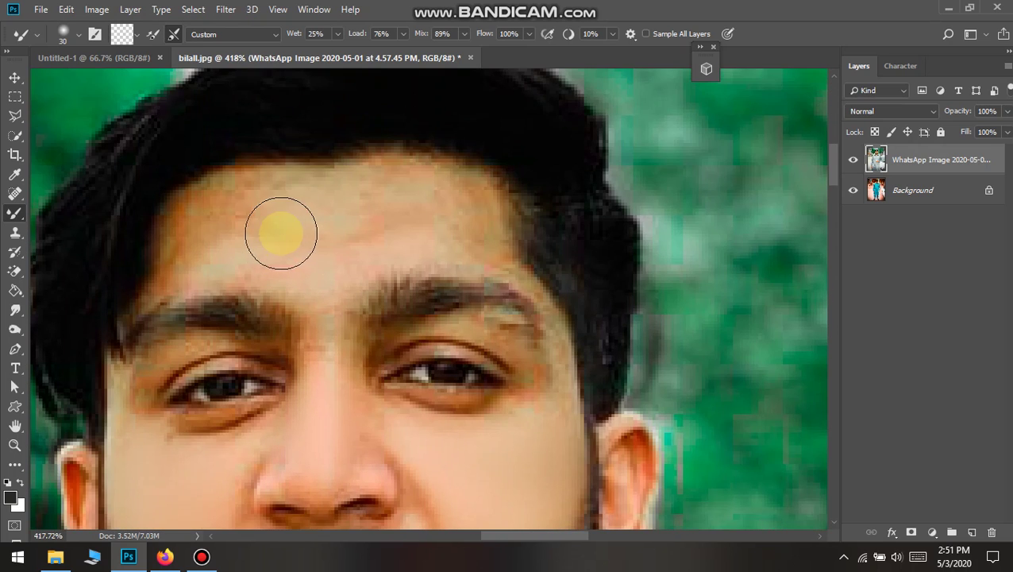
{"action": "left_click", "coordinate": [270, 233]}
{"action": "mouse_move", "coordinate": [188, 247]}
{"action": "left_mouse_down"}
{"action": "mouse_move", "coordinate": [277, 207]}
{"action": "mouse_move", "coordinate": [344, 227]}
{"action": "mouse_move", "coordinate": [407, 196]}
{"action": "mouse_move", "coordinate": [385, 198]}
{"action": "mouse_move", "coordinate": [430, 192]}
{"action": "mouse_move", "coordinate": [463, 204]}
{"action": "mouse_move", "coordinate": [423, 190]}
{"action": "mouse_move", "coordinate": [493, 239]}
{"action": "mouse_move", "coordinate": [391, 235]}
{"action": "mouse_move", "coordinate": [513, 264]}
{"action": "mouse_move", "coordinate": [536, 317]}
{"action": "mouse_move", "coordinate": [562, 342]}
{"action": "mouse_move", "coordinate": [560, 319]}
{"action": "mouse_move", "coordinate": [564, 343]}
{"action": "left_mouse_up"}
Smooth the skin beside the eyebrow and down the cheek toward the jaw
{"action": "scroll", "coordinate": [513, 264], "scroll_direction": "down", "scroll_amount": 1}
{"action": "scroll", "coordinate": [520, 255], "scroll_direction": "down", "scroll_amount": 1}
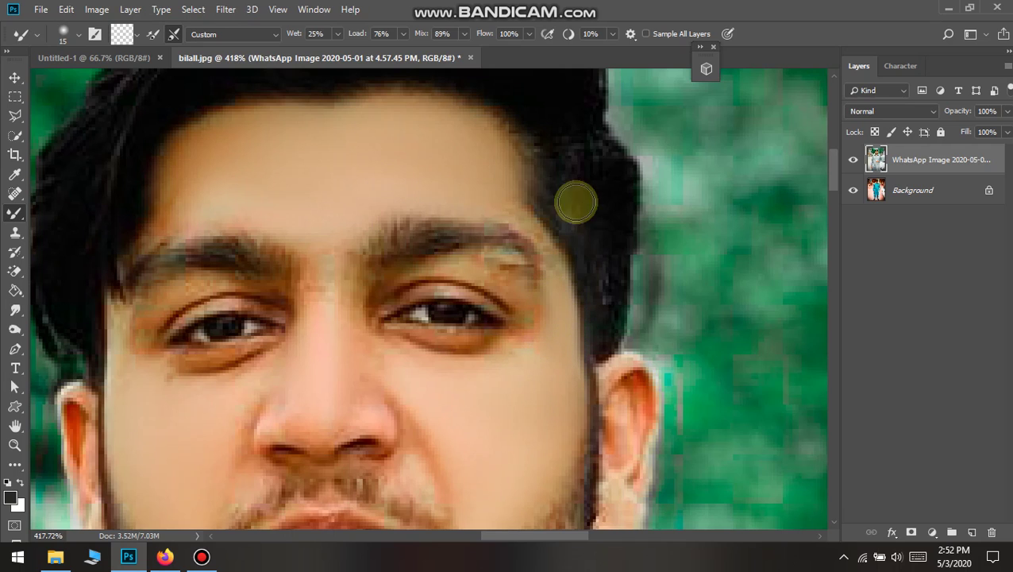
{"action": "mouse_move", "coordinate": [525, 249]}
{"action": "left_mouse_down"}
{"action": "mouse_move", "coordinate": [556, 343]}
{"action": "mouse_move", "coordinate": [564, 274]}
{"action": "left_mouse_up"}
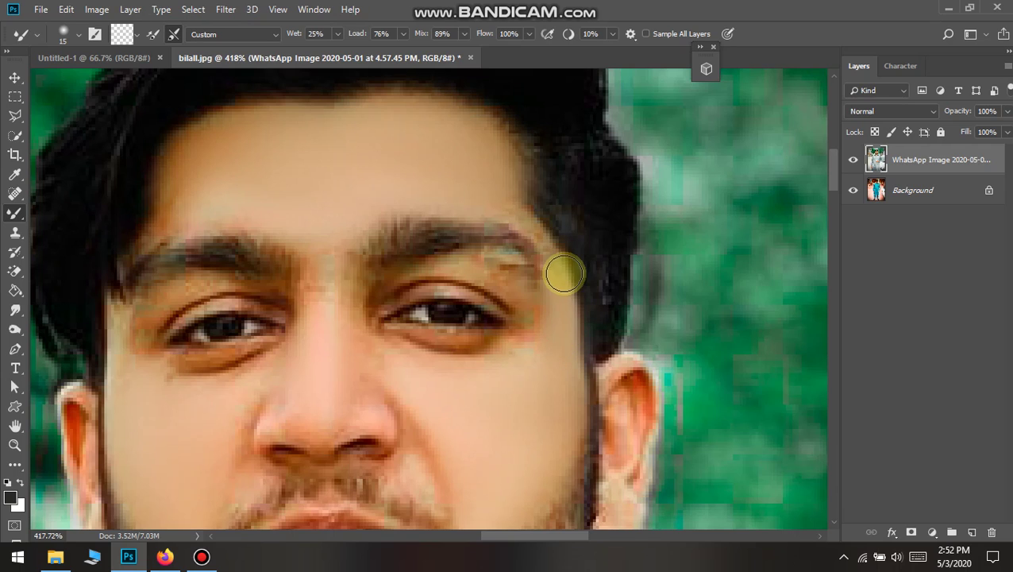
{"action": "left_click", "coordinate": [479, 187]}
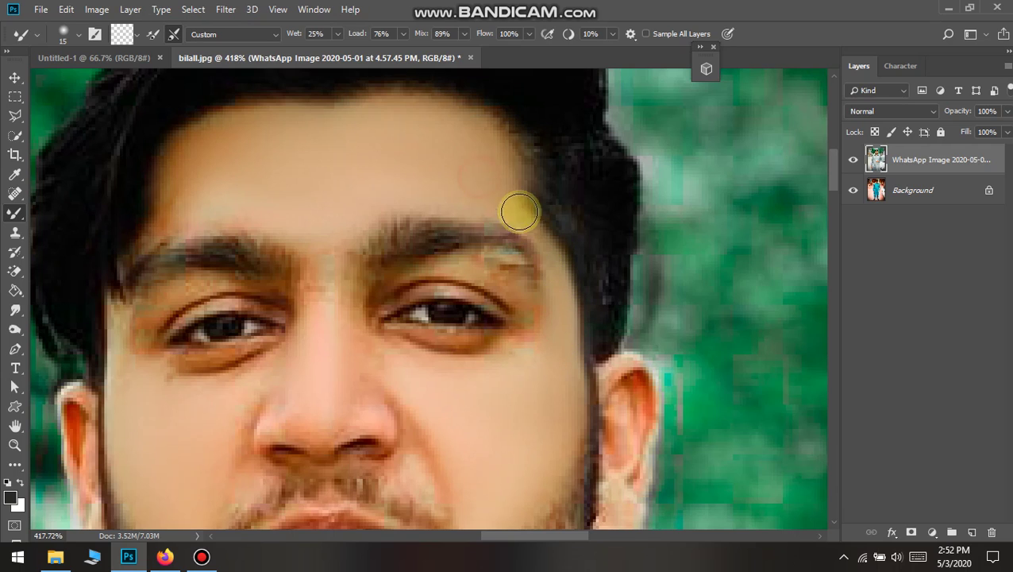
{"action": "left_click_drag", "start_coordinate": [516, 210], "coordinate": [563, 323]}
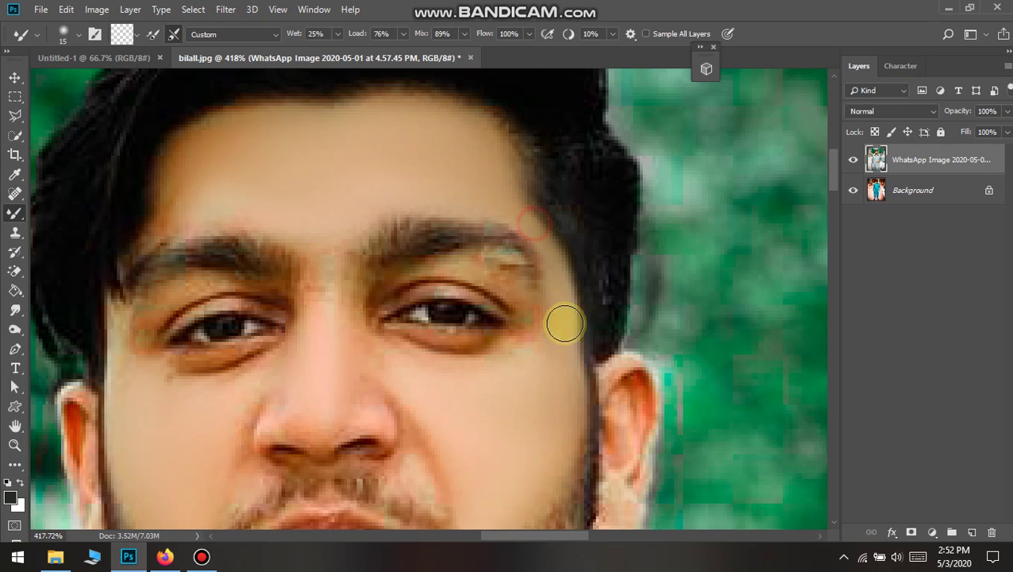
{"action": "scroll", "coordinate": [571, 385], "scroll_direction": "down", "scroll_amount": 1}
{"action": "scroll", "coordinate": [572, 385], "scroll_direction": "down", "scroll_amount": 3}
{"action": "left_click_drag", "start_coordinate": [569, 363], "coordinate": [535, 440]}
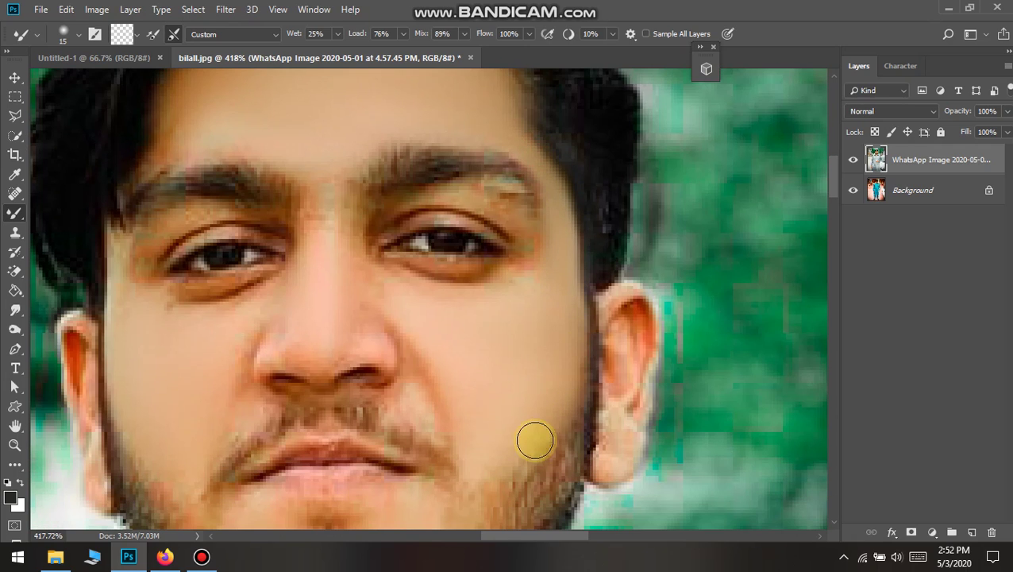
{"action": "left_click_drag", "start_coordinate": [561, 405], "coordinate": [536, 443]}
{"action": "left_click_drag", "start_coordinate": [570, 388], "coordinate": [512, 468]}
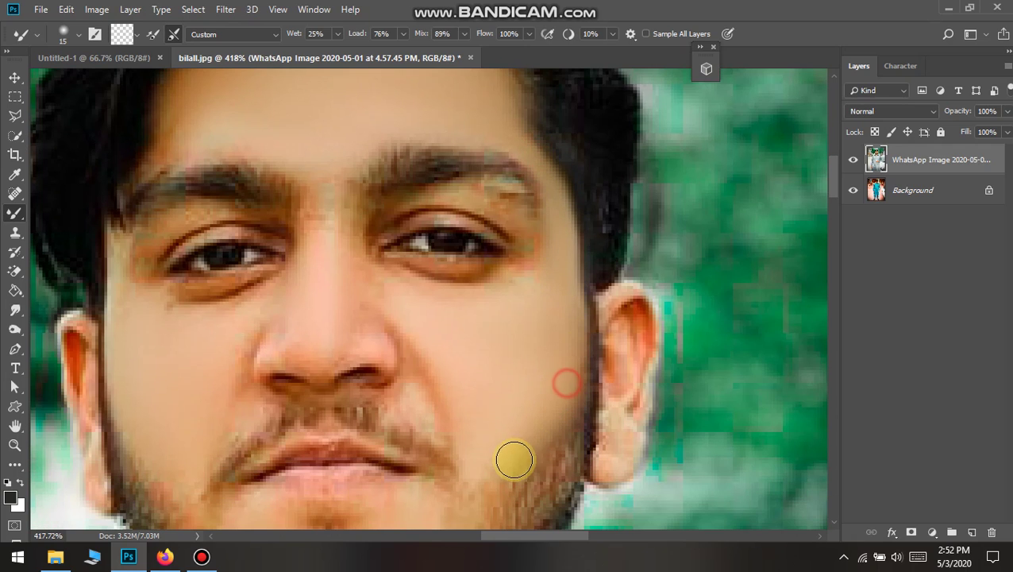
{"action": "scroll", "coordinate": [317, 433], "scroll_direction": "down", "scroll_amount": 3}
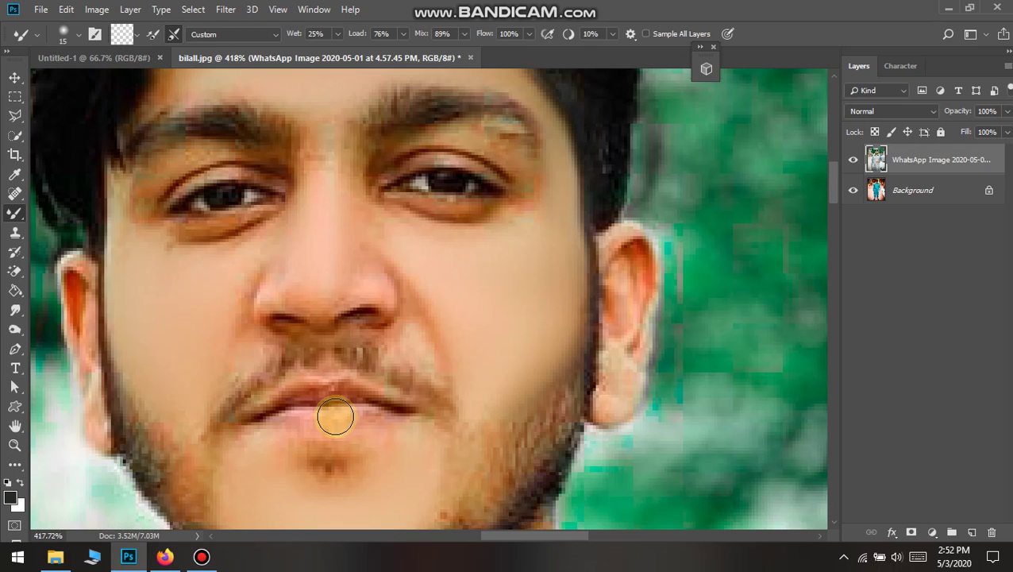
{"action": "scroll", "coordinate": [335, 416], "scroll_direction": "up", "scroll_amount": 3}
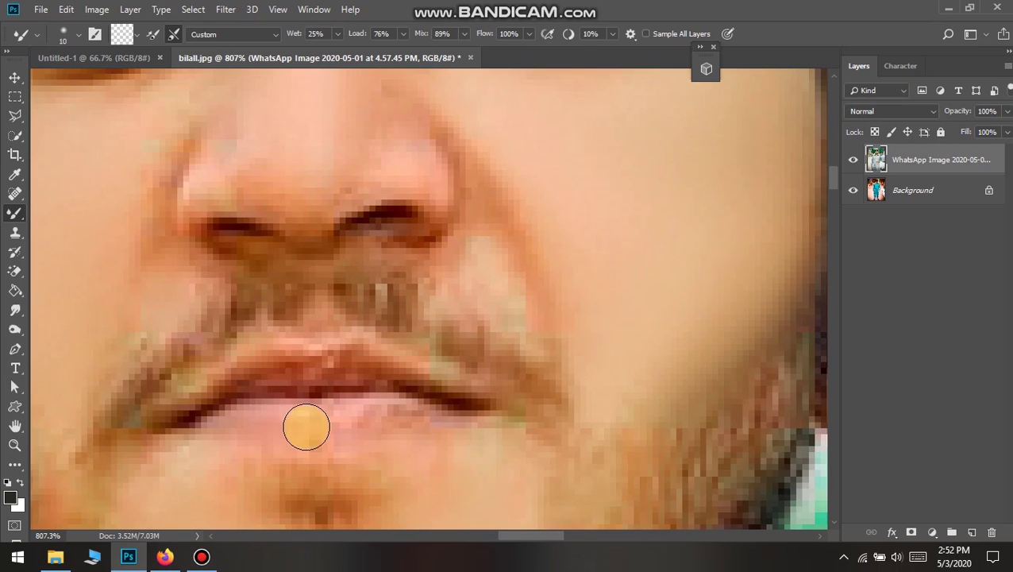
Smooth the lower lip, the line between the lips, the upper lip and around the nostril
{"action": "left_click_drag", "start_coordinate": [267, 419], "coordinate": [438, 417]}
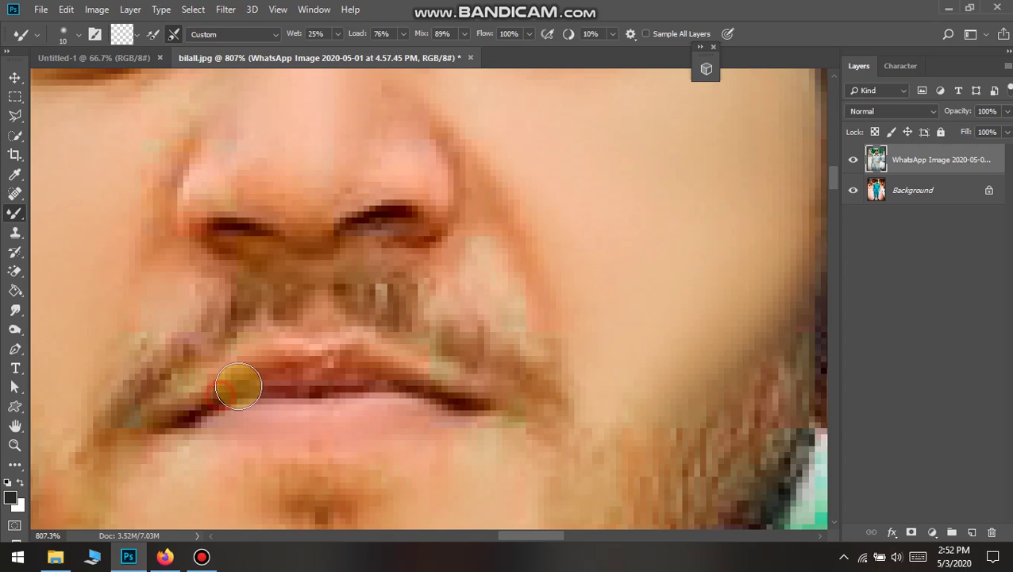
{"action": "mouse_move", "coordinate": [238, 387]}
{"action": "left_mouse_down"}
{"action": "mouse_move", "coordinate": [305, 393]}
{"action": "mouse_move", "coordinate": [350, 360]}
{"action": "mouse_move", "coordinate": [441, 402]}
{"action": "left_mouse_up"}
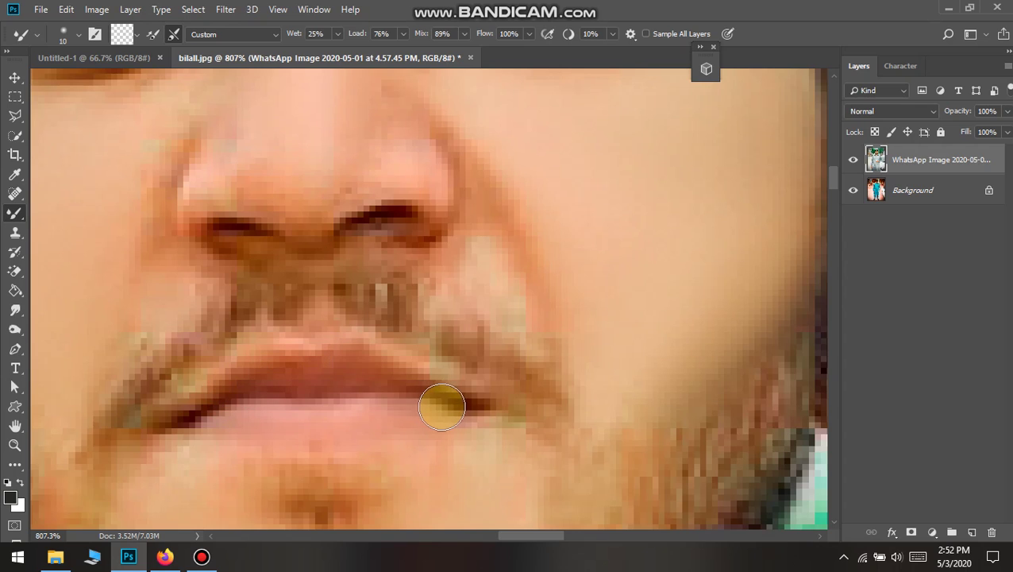
{"action": "left_click_drag", "start_coordinate": [282, 358], "coordinate": [242, 384]}
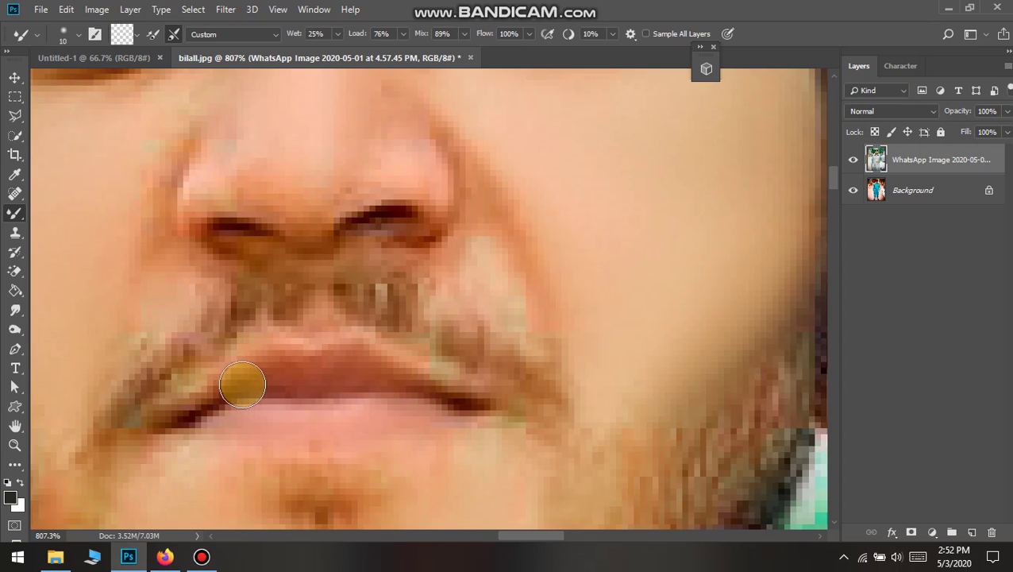
{"action": "mouse_move", "coordinate": [269, 205]}
{"action": "left_mouse_down"}
{"action": "mouse_move", "coordinate": [210, 197]}
{"action": "mouse_move", "coordinate": [285, 224]}
{"action": "mouse_move", "coordinate": [186, 192]}
{"action": "mouse_move", "coordinate": [312, 213]}
{"action": "mouse_move", "coordinate": [411, 175]}
{"action": "mouse_move", "coordinate": [434, 203]}
{"action": "mouse_move", "coordinate": [310, 222]}
{"action": "mouse_move", "coordinate": [434, 187]}
{"action": "mouse_move", "coordinate": [442, 246]}
{"action": "left_mouse_up"}
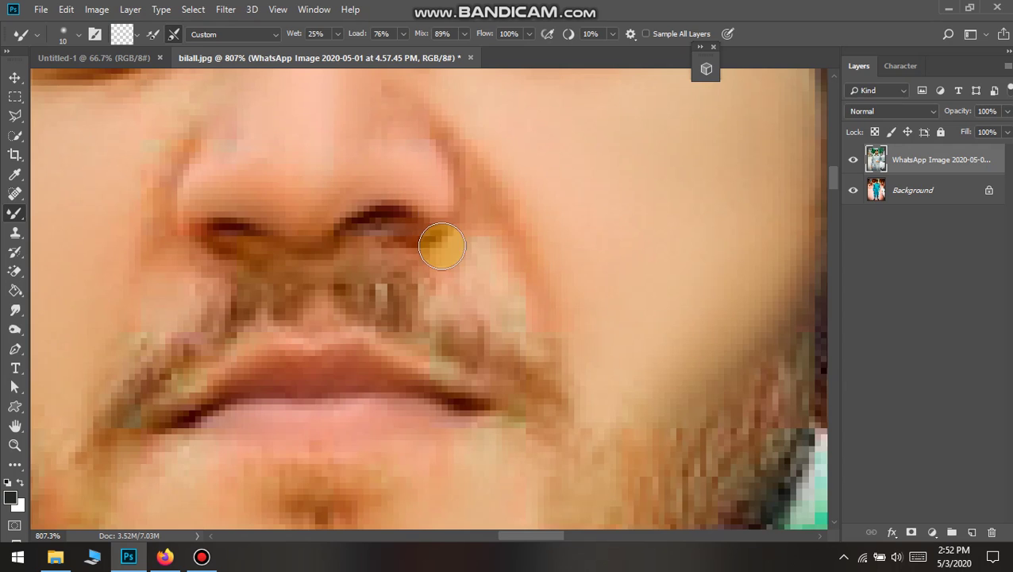
{"action": "scroll", "coordinate": [397, 245], "scroll_direction": "down", "scroll_amount": 3}
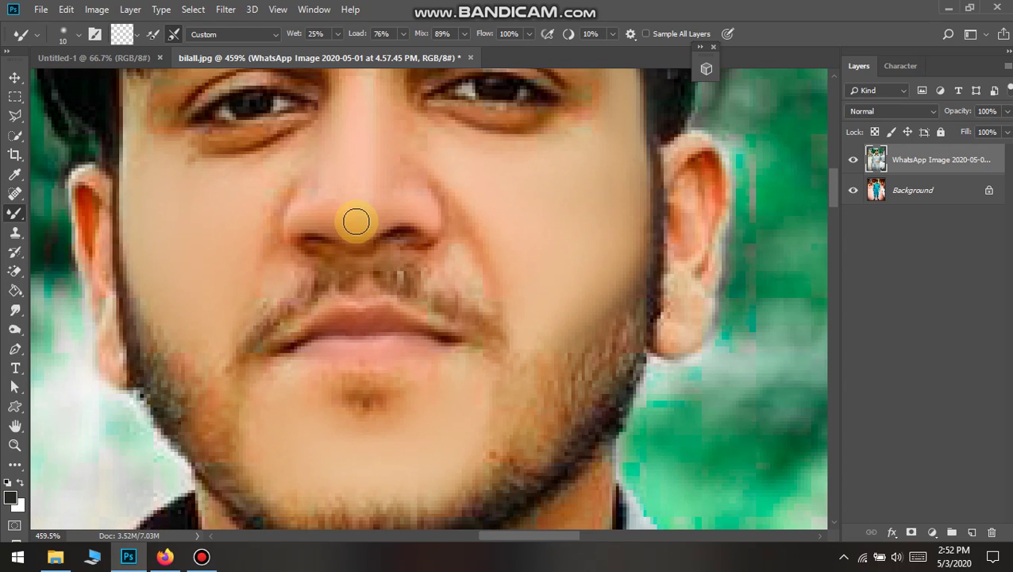
{"action": "scroll", "coordinate": [407, 271], "scroll_direction": "down", "scroll_amount": 2}
{"action": "scroll", "coordinate": [407, 272], "scroll_direction": "down", "scroll_amount": 2}
{"action": "scroll", "coordinate": [463, 126], "scroll_direction": "up", "scroll_amount": 5}
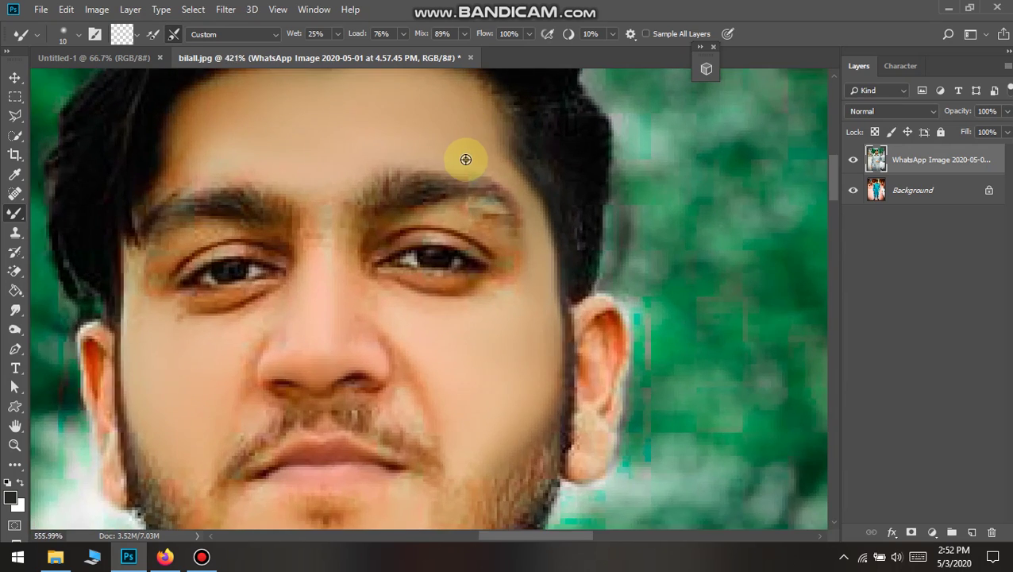
{"action": "scroll", "coordinate": [465, 160], "scroll_direction": "up", "scroll_amount": 3}
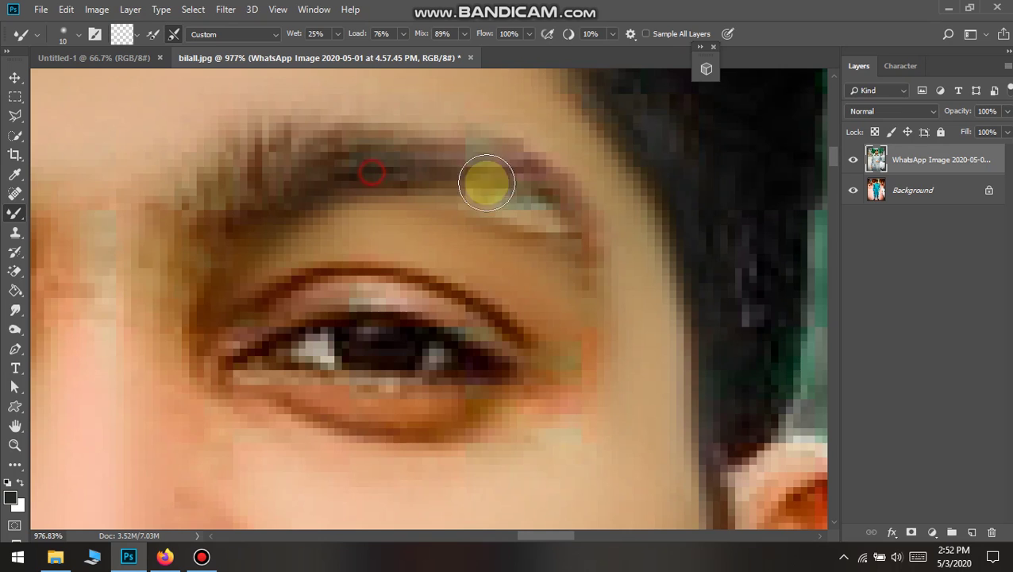
Smooth both eyebrows and blend the upper eyelid skin
{"action": "left_click_drag", "start_coordinate": [529, 187], "coordinate": [548, 219]}
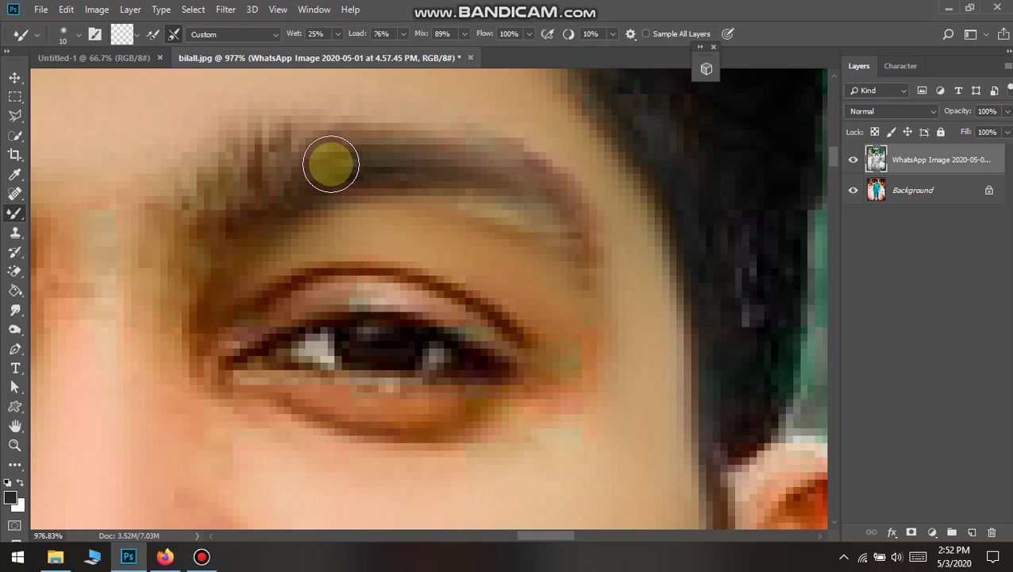
{"action": "mouse_move", "coordinate": [370, 162]}
{"action": "left_mouse_down"}
{"action": "mouse_move", "coordinate": [460, 163]}
{"action": "mouse_move", "coordinate": [582, 286]}
{"action": "left_mouse_up"}
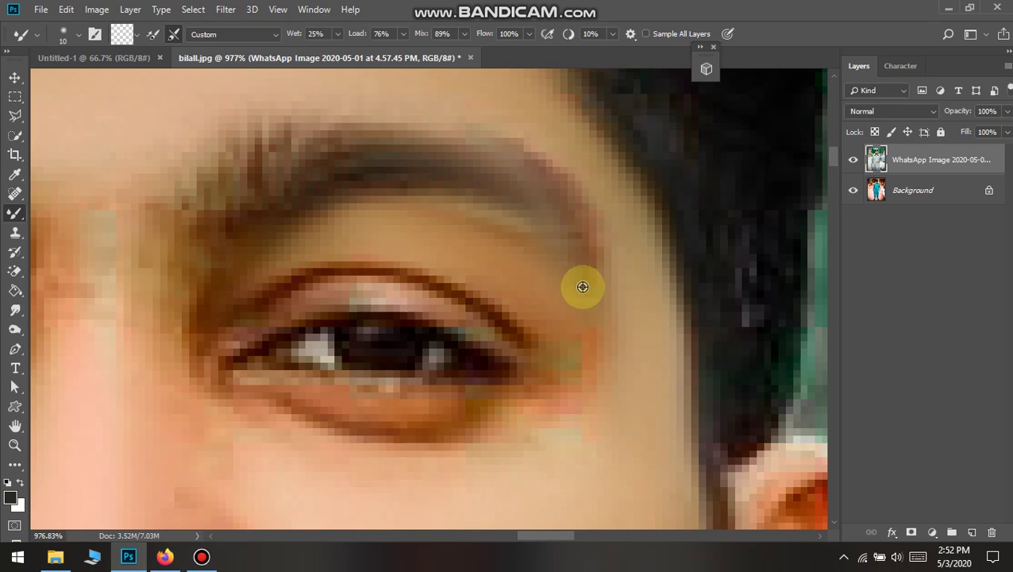
{"action": "scroll", "coordinate": [477, 278], "scroll_direction": "down", "scroll_amount": 8}
{"action": "scroll", "coordinate": [287, 275], "scroll_direction": "up", "scroll_amount": 2}
{"action": "scroll", "coordinate": [272, 238], "scroll_direction": "up", "scroll_amount": 3}
{"action": "scroll", "coordinate": [270, 222], "scroll_direction": "up", "scroll_amount": 3}
{"action": "mouse_move", "coordinate": [312, 215]}
{"action": "left_mouse_down"}
{"action": "mouse_move", "coordinate": [266, 211]}
{"action": "mouse_move", "coordinate": [165, 237]}
{"action": "left_mouse_up"}
{"action": "mouse_move", "coordinate": [277, 221]}
{"action": "left_mouse_down"}
{"action": "mouse_move", "coordinate": [181, 219]}
{"action": "mouse_move", "coordinate": [249, 217]}
{"action": "mouse_move", "coordinate": [119, 276]}
{"action": "left_mouse_up"}
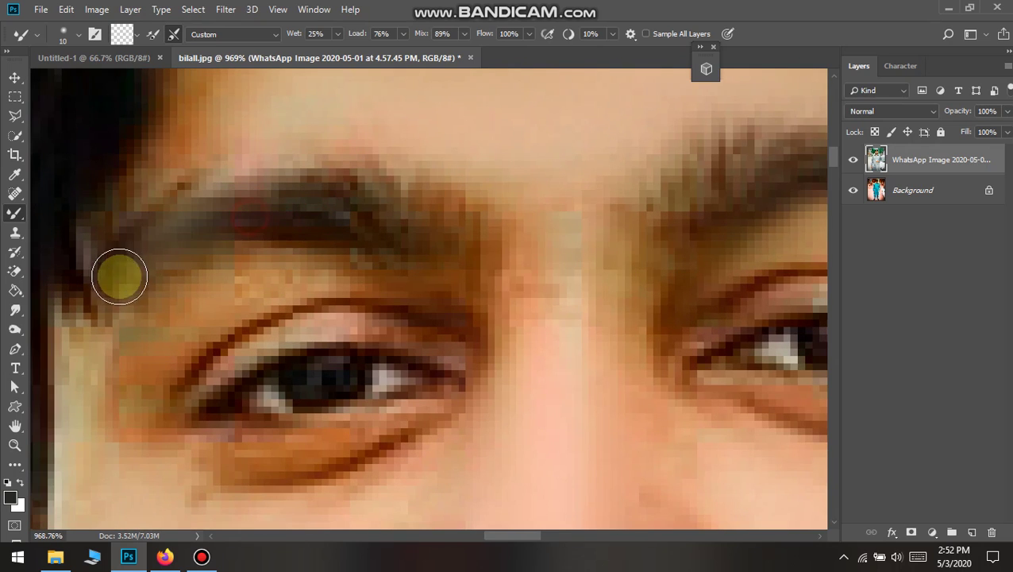
{"action": "left_click_drag", "start_coordinate": [437, 297], "coordinate": [378, 285]}
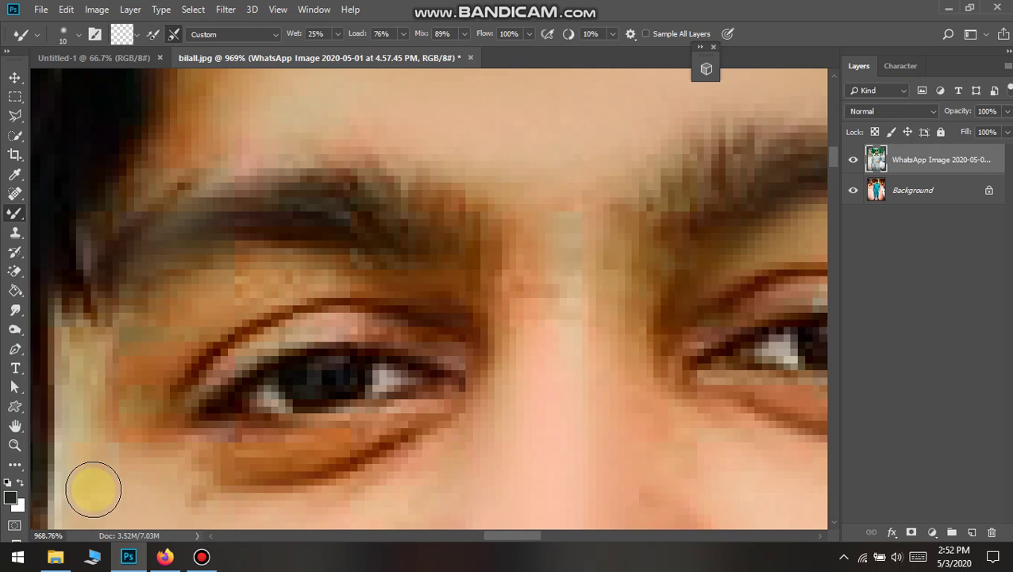
Smooth the cheek under the left eye and blend it into the eyelid
{"action": "left_click_drag", "start_coordinate": [93, 490], "coordinate": [163, 373]}
{"action": "left_click_drag", "start_coordinate": [118, 409], "coordinate": [185, 317]}
{"action": "left_click_drag", "start_coordinate": [99, 380], "coordinate": [131, 350]}
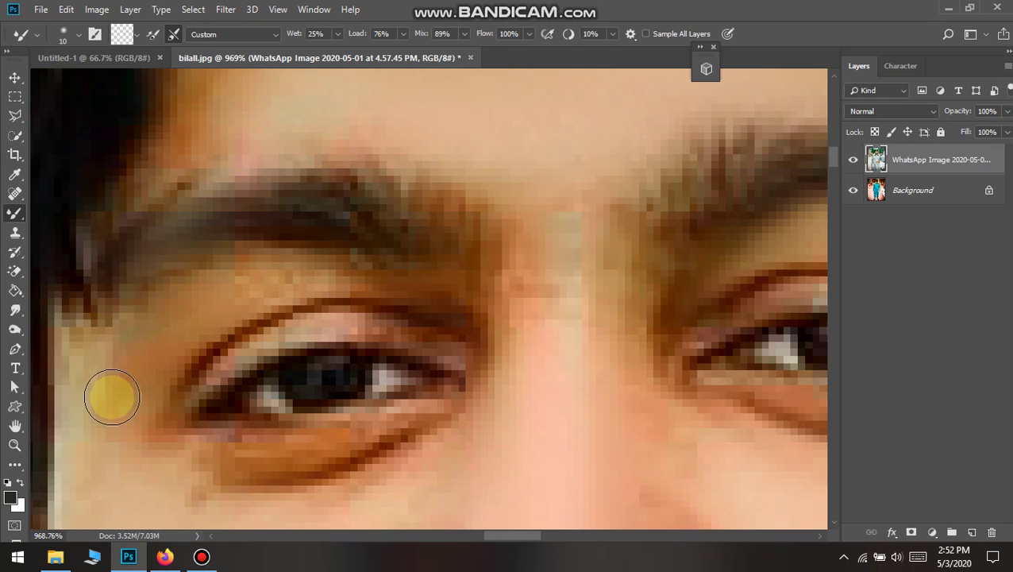
{"action": "mouse_move", "coordinate": [97, 420]}
{"action": "left_mouse_down"}
{"action": "mouse_move", "coordinate": [136, 350]}
{"action": "mouse_move", "coordinate": [328, 282]}
{"action": "left_mouse_up"}
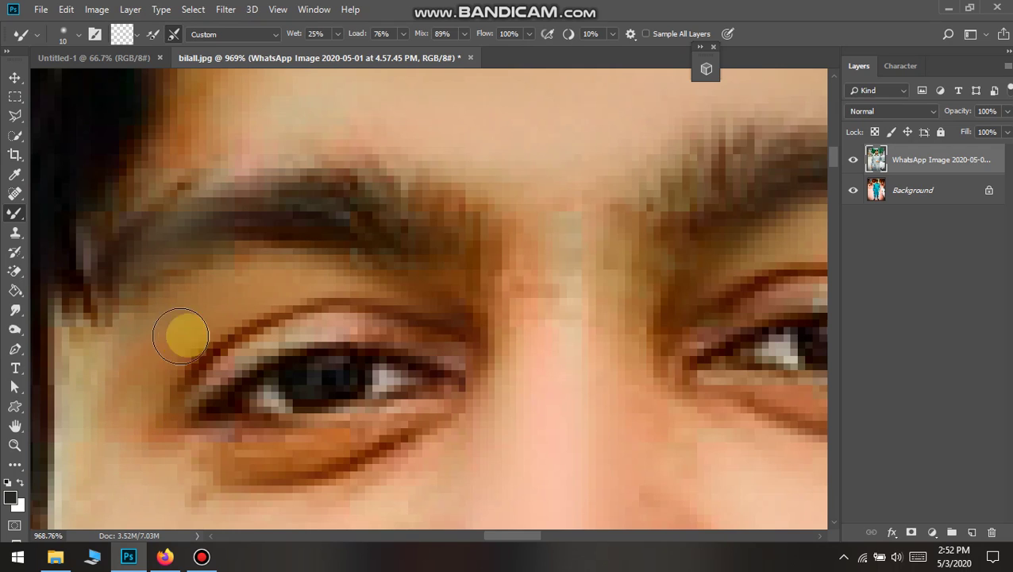
{"action": "mouse_move", "coordinate": [181, 336]}
{"action": "left_mouse_down"}
{"action": "mouse_move", "coordinate": [339, 278]}
{"action": "mouse_move", "coordinate": [470, 332]}
{"action": "left_mouse_up"}
Soften the dark under-eye shadows beneath both eyes
{"action": "scroll", "coordinate": [445, 395], "scroll_direction": "down", "scroll_amount": 3}
{"action": "scroll", "coordinate": [394, 380], "scroll_direction": "up", "scroll_amount": 2}
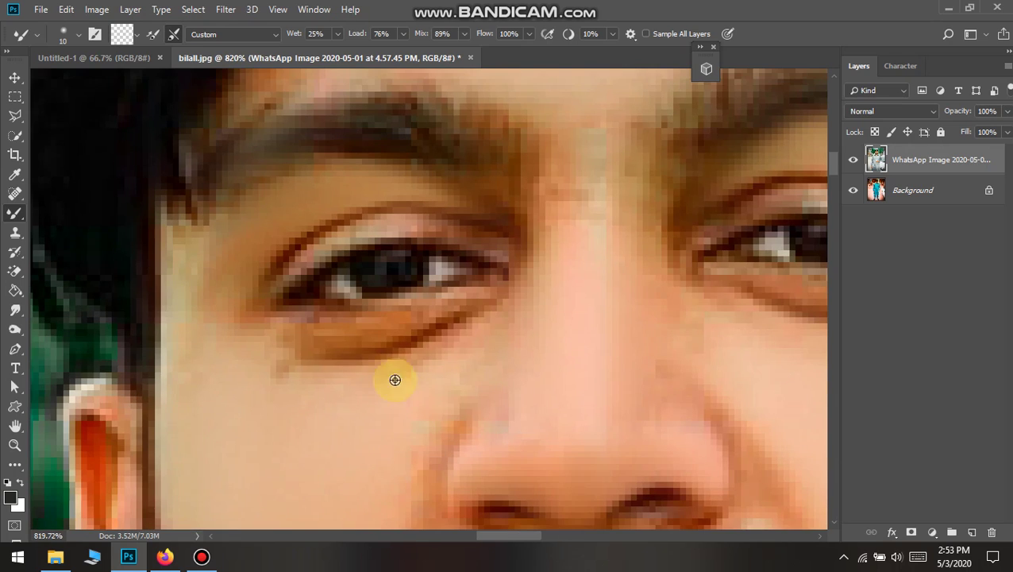
{"action": "left_click_drag", "start_coordinate": [305, 350], "coordinate": [381, 341]}
{"action": "left_click_drag", "start_coordinate": [235, 369], "coordinate": [421, 337]}
{"action": "mouse_move", "coordinate": [267, 363]}
{"action": "left_mouse_down"}
{"action": "mouse_move", "coordinate": [341, 349]}
{"action": "mouse_move", "coordinate": [336, 363]}
{"action": "left_mouse_up"}
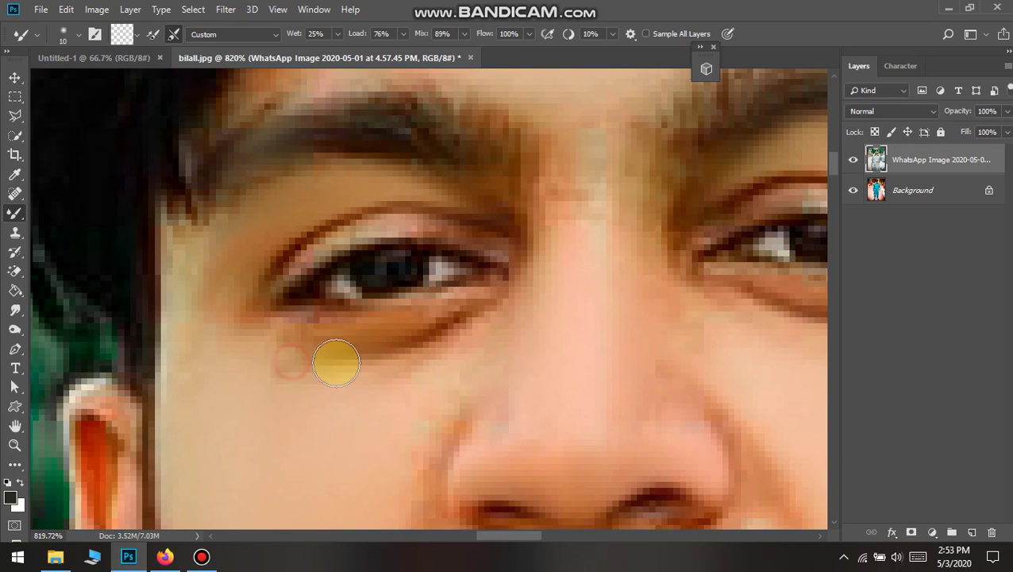
{"action": "scroll", "coordinate": [336, 363], "scroll_direction": "down", "scroll_amount": 2}
{"action": "left_click_drag", "start_coordinate": [245, 365], "coordinate": [419, 351]}
{"action": "left_click_drag", "start_coordinate": [280, 346], "coordinate": [437, 346]}
{"action": "scroll", "coordinate": [491, 339], "scroll_direction": "up", "scroll_amount": 1}
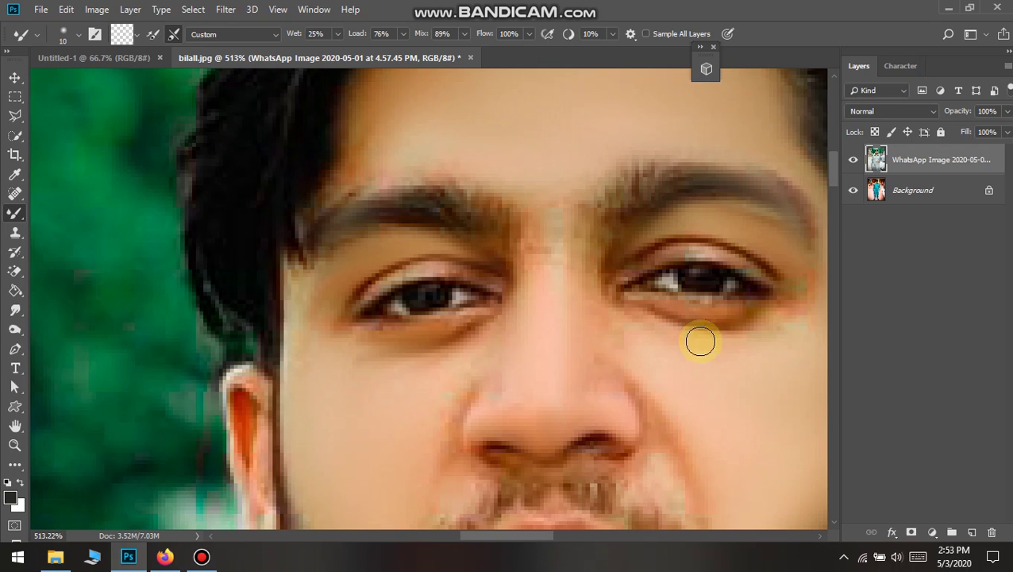
{"action": "left_click_drag", "start_coordinate": [766, 309], "coordinate": [721, 320]}
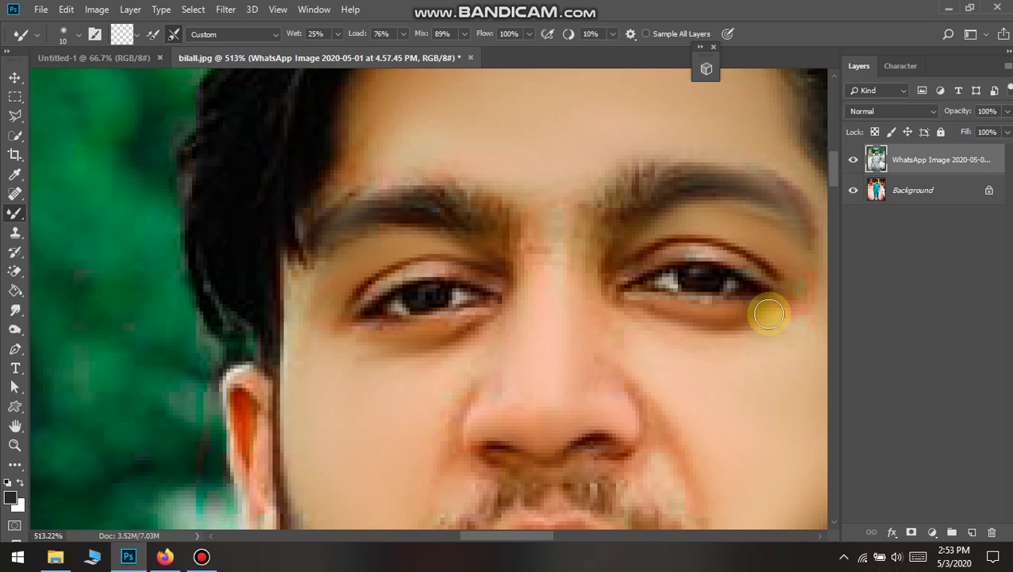
Blend the skin beside the moustache and its left edge into the cheek
{"action": "scroll", "coordinate": [768, 314], "scroll_direction": "down", "scroll_amount": 2}
{"action": "scroll", "coordinate": [773, 332], "scroll_direction": "up", "scroll_amount": 1}
{"action": "scroll", "coordinate": [721, 350], "scroll_direction": "up", "scroll_amount": 1}
{"action": "scroll", "coordinate": [707, 362], "scroll_direction": "up", "scroll_amount": 1}
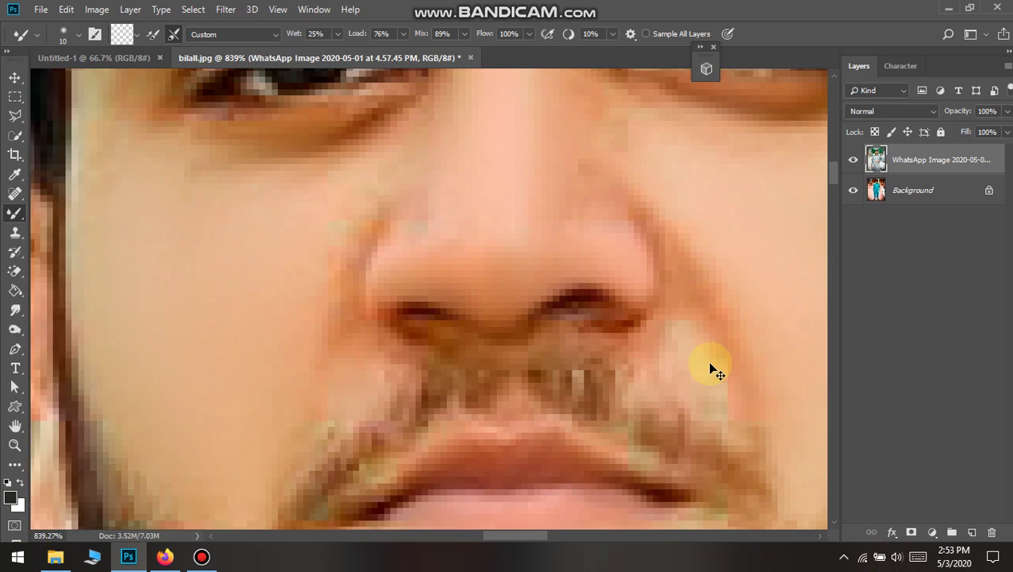
{"action": "scroll", "coordinate": [712, 367], "scroll_direction": "right", "scroll_amount": 1}
{"action": "left_click", "coordinate": [682, 402]}
{"action": "left_click", "coordinate": [680, 410]}
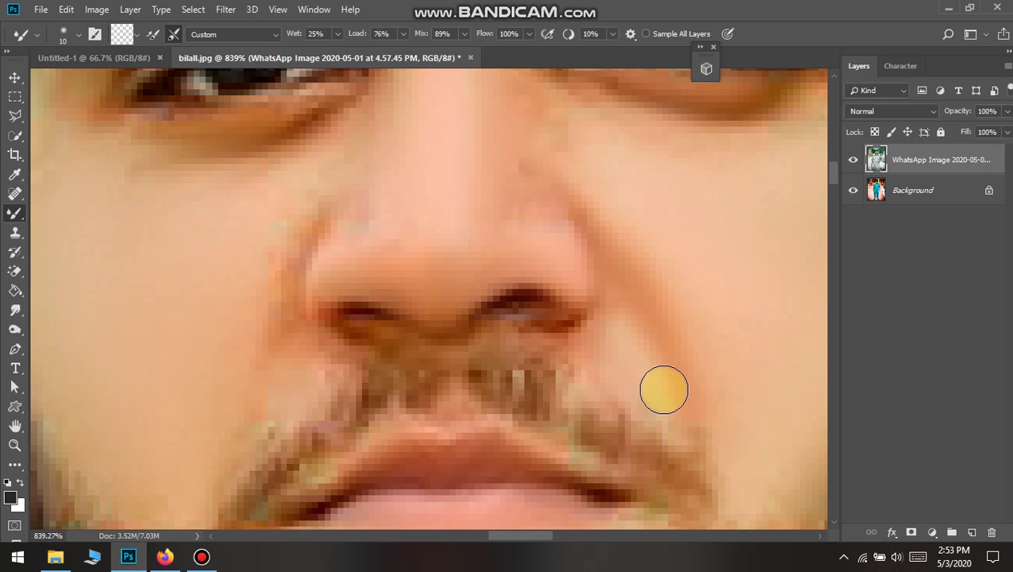
{"action": "left_click", "coordinate": [297, 389]}
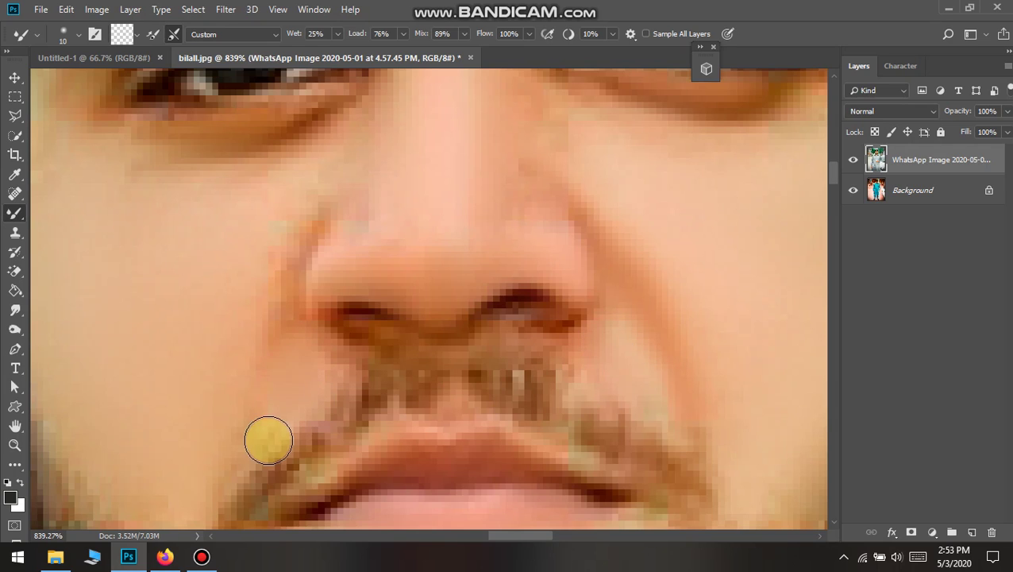
{"action": "left_click_drag", "start_coordinate": [253, 443], "coordinate": [237, 418]}
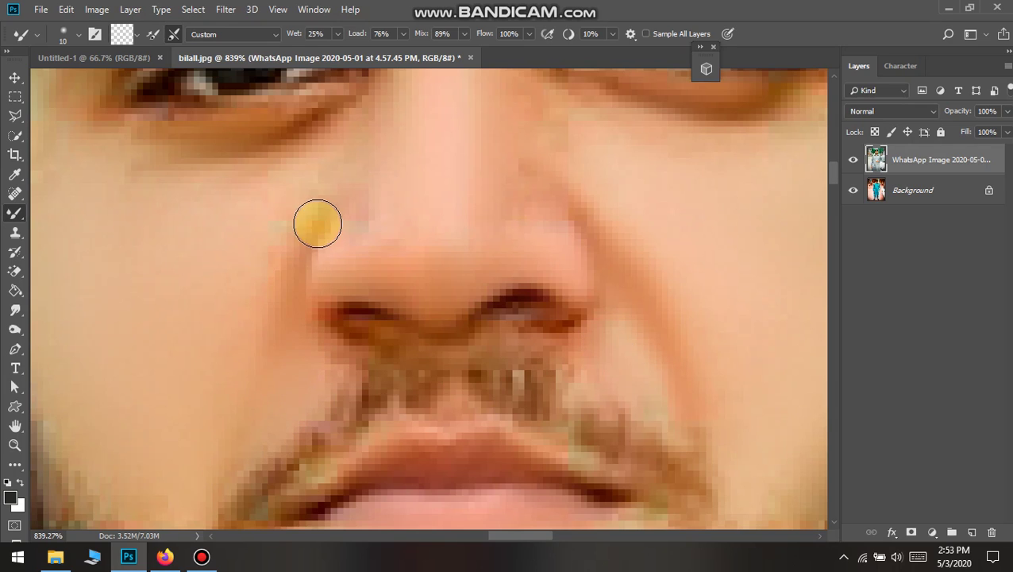
{"action": "scroll", "coordinate": [337, 319], "scroll_direction": "down", "scroll_amount": 5, "text": "alt"}
{"action": "scroll", "coordinate": [337, 319], "scroll_direction": "down", "scroll_amount": 3}
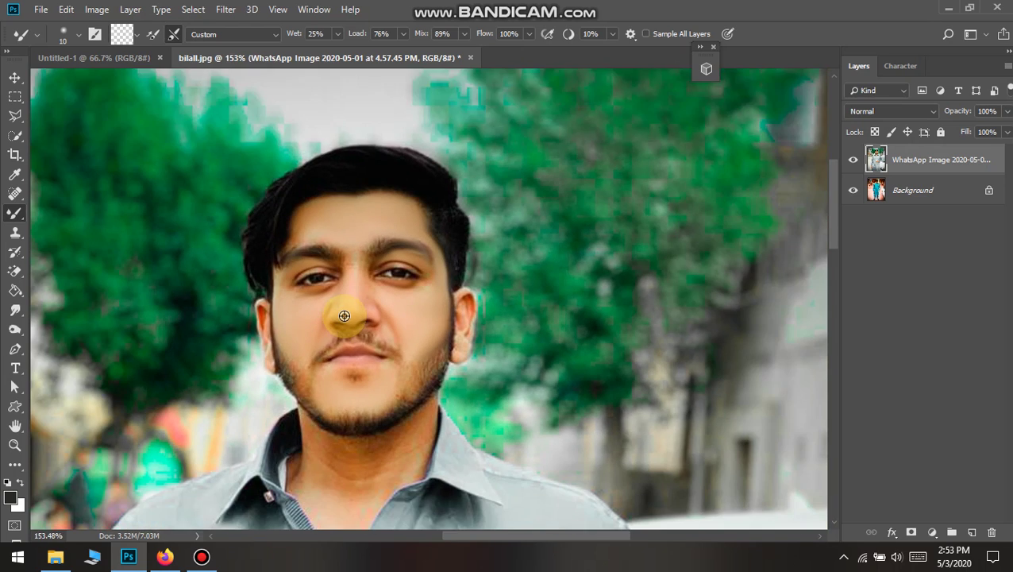
{"action": "scroll", "coordinate": [346, 323], "scroll_direction": "down", "scroll_amount": 1}
{"action": "scroll", "coordinate": [346, 323], "scroll_direction": "down", "scroll_amount": 1}
{"action": "scroll", "coordinate": [346, 320], "scroll_direction": "down", "scroll_amount": 1}
{"action": "scroll", "coordinate": [345, 321], "scroll_direction": "down", "scroll_amount": 3}
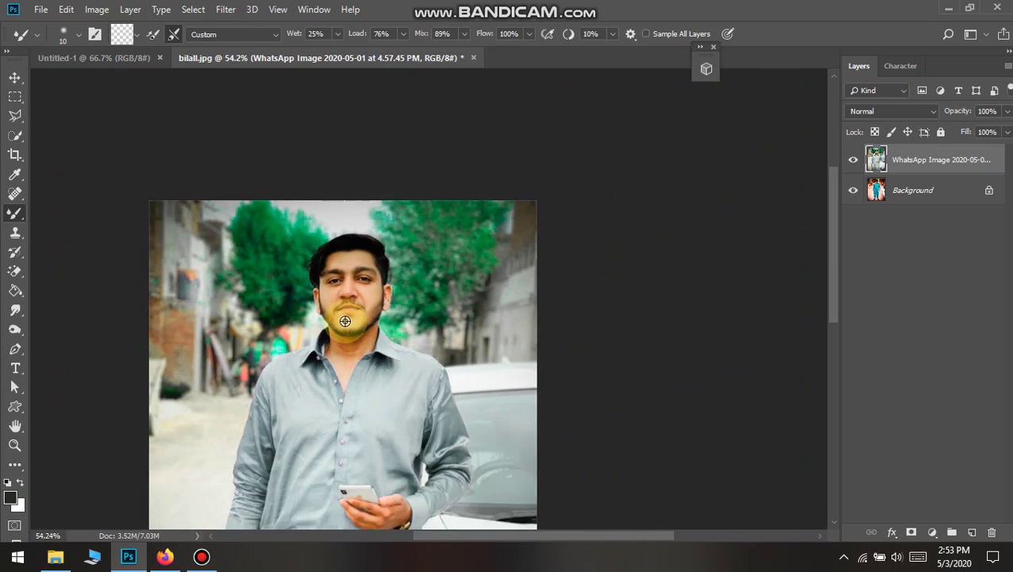
{"action": "scroll", "coordinate": [344, 321], "scroll_direction": "down", "scroll_amount": 2}
{"action": "scroll", "coordinate": [350, 317], "scroll_direction": "up", "scroll_amount": 1}
{"action": "scroll", "coordinate": [368, 305], "scroll_direction": "up", "scroll_amount": 1}
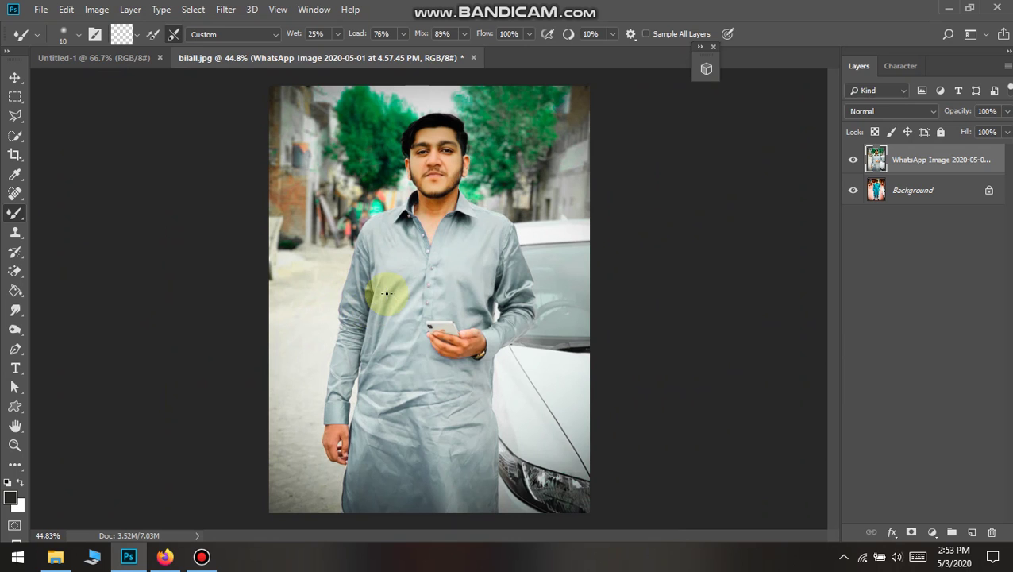
Save the photo to Downloads as JPEG 'dsds' at quality 12
{"action": "key", "text": "ctrl+shift+s"}
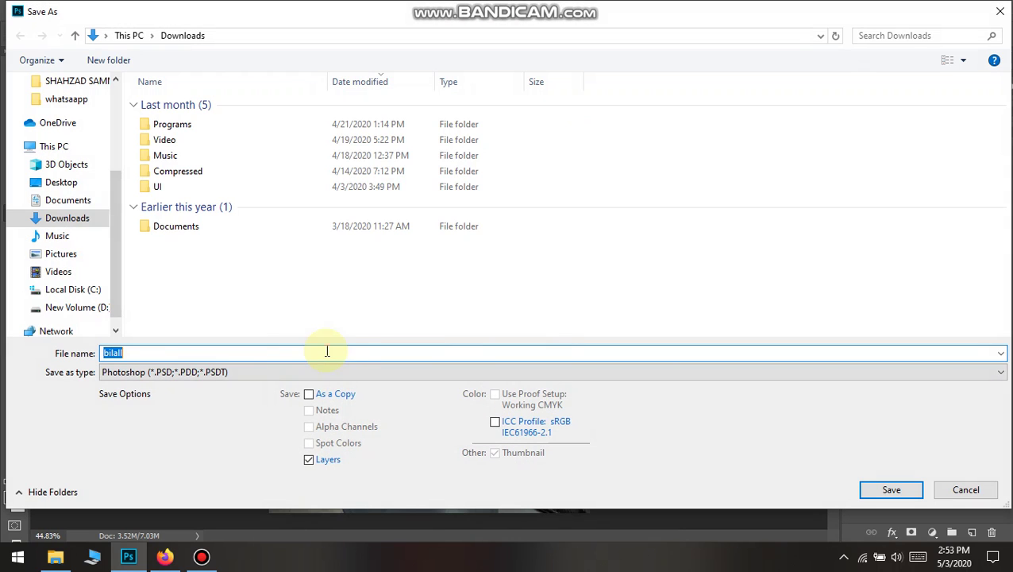
{"action": "left_click", "coordinate": [273, 373]}
{"action": "key", "text": "j"}
{"action": "key", "text": "Return"}
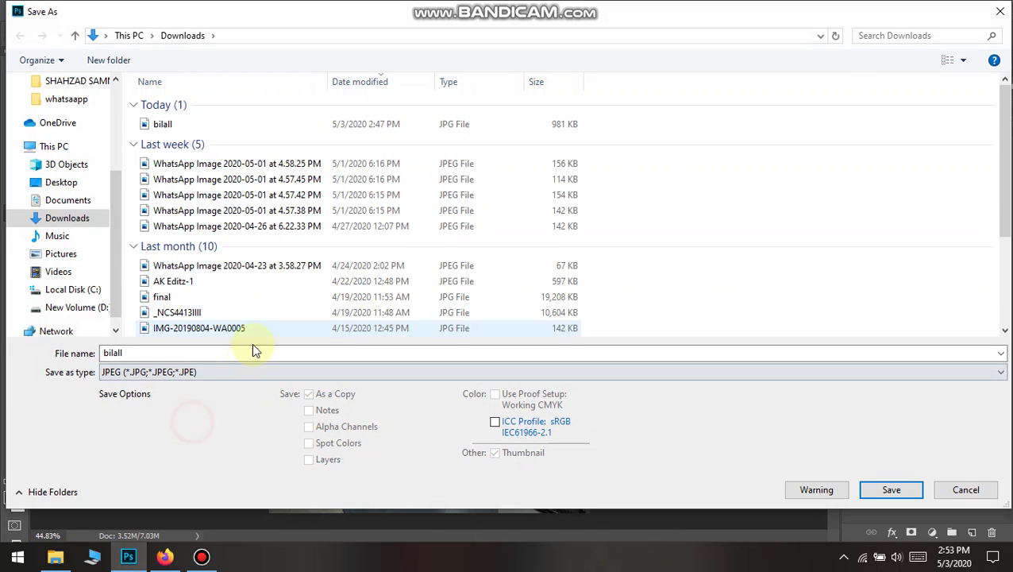
{"action": "double_click", "coordinate": [250, 356]}
{"action": "type", "text": "ds"}
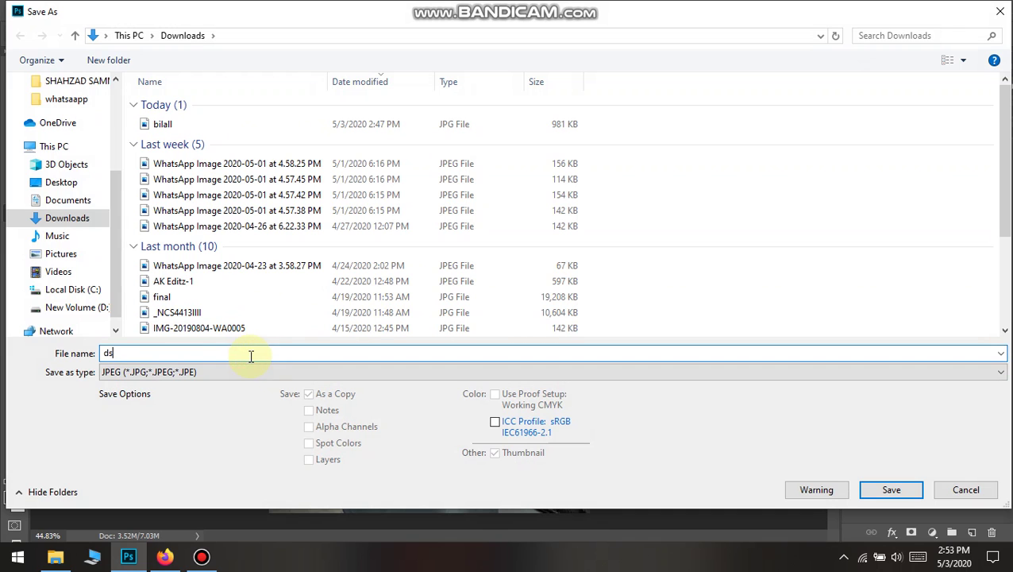
{"action": "type", "text": "ds"}
{"action": "left_click", "coordinate": [859, 491]}
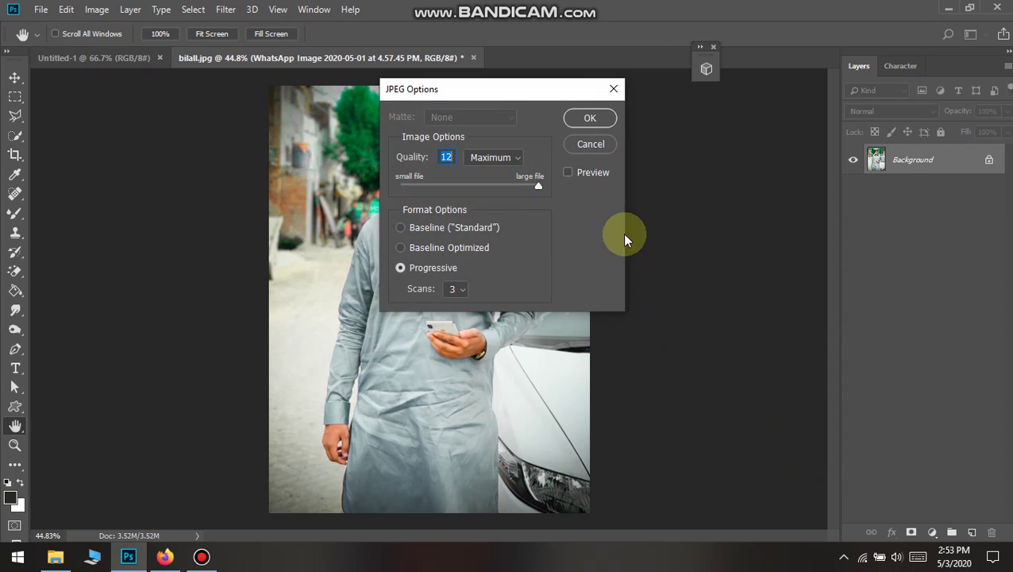
{"action": "left_click", "coordinate": [603, 119]}
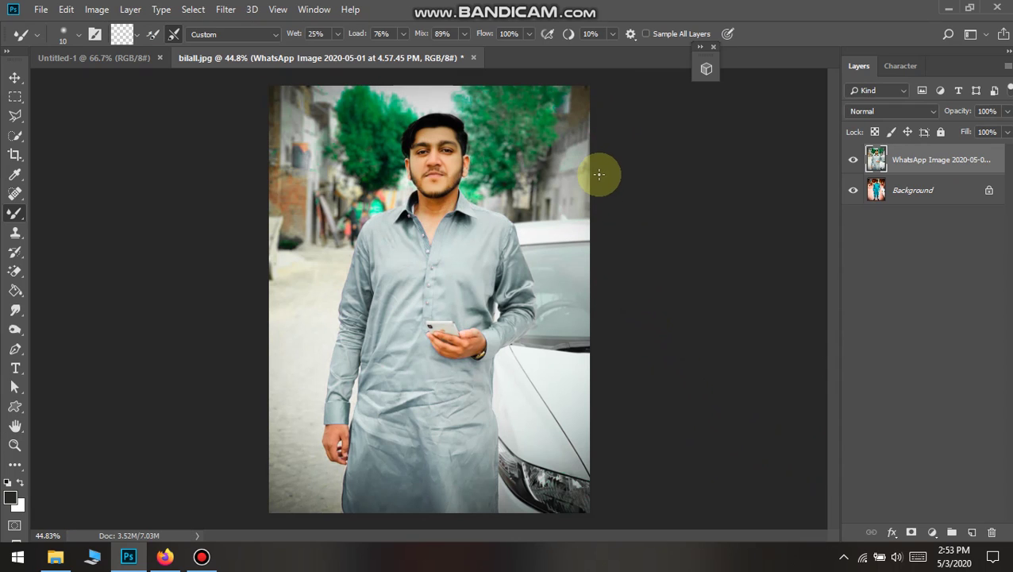
{"action": "left_click", "coordinate": [943, 7]}
Scroll the Downloads folder to the Today group to confirm dsds is listed beside bilall
{"action": "left_click", "coordinate": [615, 353]}
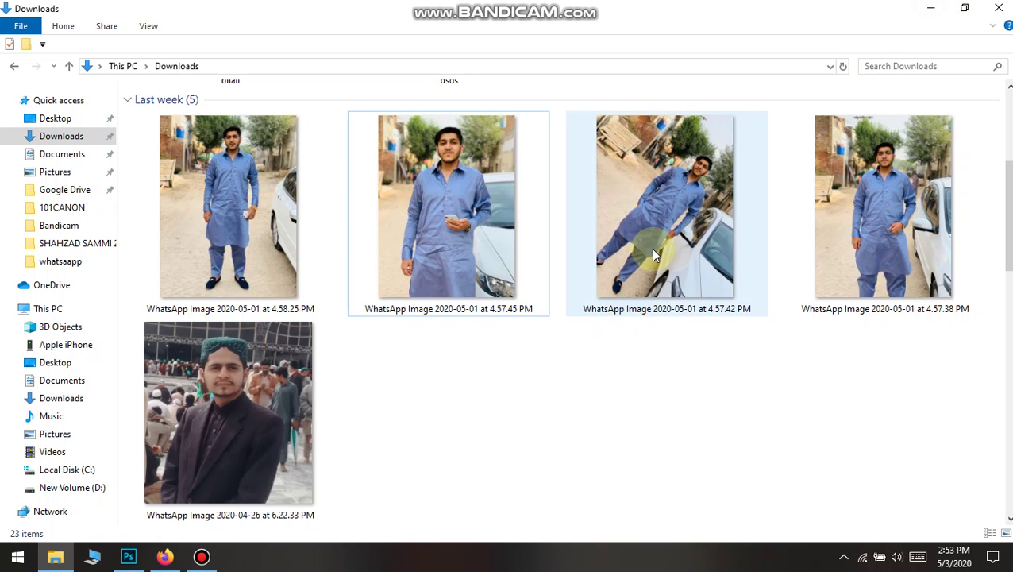
{"action": "scroll", "coordinate": [653, 253], "scroll_direction": "down", "scroll_amount": 10}
{"action": "scroll", "coordinate": [653, 253], "scroll_direction": "up", "scroll_amount": 5}
{"action": "scroll", "coordinate": [653, 253], "scroll_direction": "up", "scroll_amount": 5}
{"action": "scroll", "coordinate": [653, 253], "scroll_direction": "down", "scroll_amount": 5}
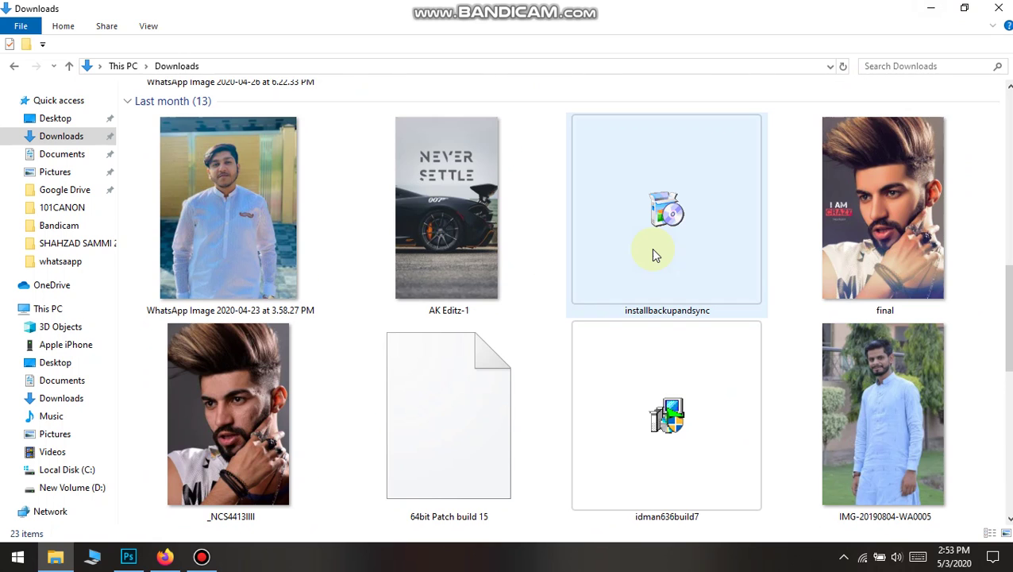
{"action": "scroll", "coordinate": [653, 252], "scroll_direction": "down", "scroll_amount": 5}
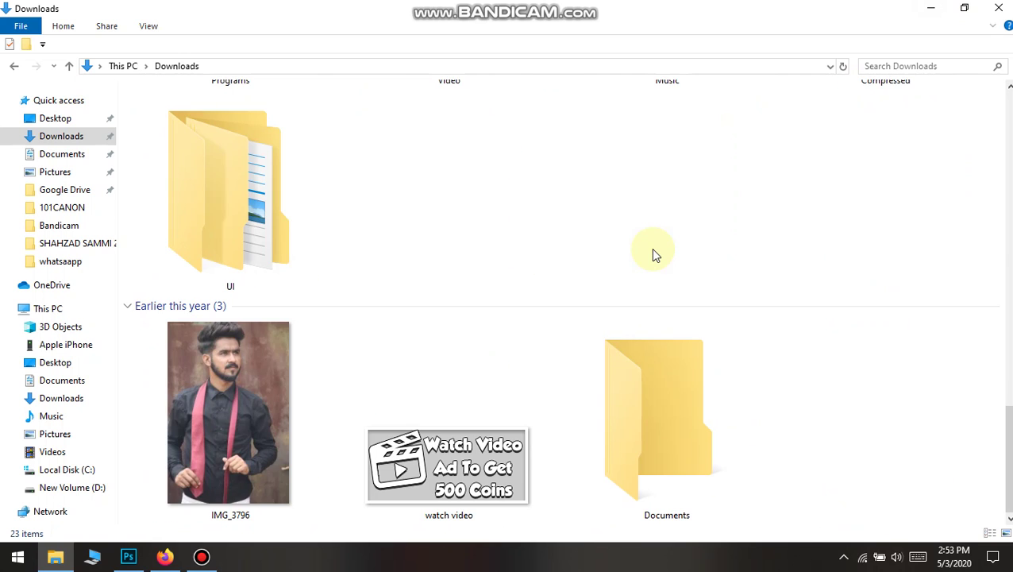
{"action": "scroll", "coordinate": [652, 252], "scroll_direction": "up", "scroll_amount": 8}
{"action": "scroll", "coordinate": [654, 254], "scroll_direction": "up", "scroll_amount": 3}
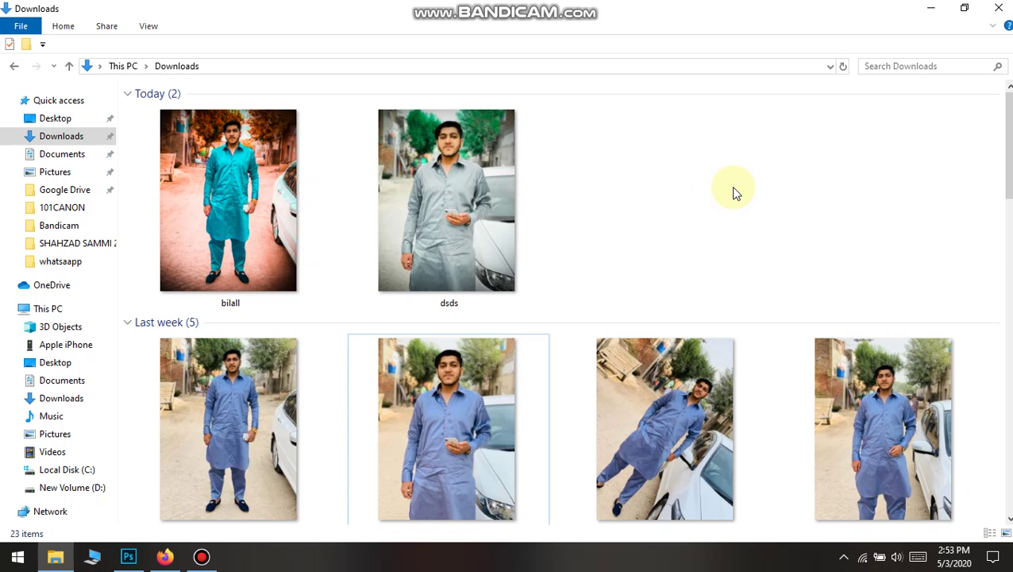
{"action": "scroll", "coordinate": [730, 186], "scroll_direction": "down", "scroll_amount": 3}
{"action": "scroll", "coordinate": [730, 186], "scroll_direction": "up", "scroll_amount": 3}
Minimize File Explorer so the desktop is showing
{"action": "mouse_move", "coordinate": [686, 190]}
{"action": "left_mouse_down"}
{"action": "mouse_move", "coordinate": [292, 182]}
{"action": "mouse_move", "coordinate": [288, 286]}
{"action": "left_mouse_up"}
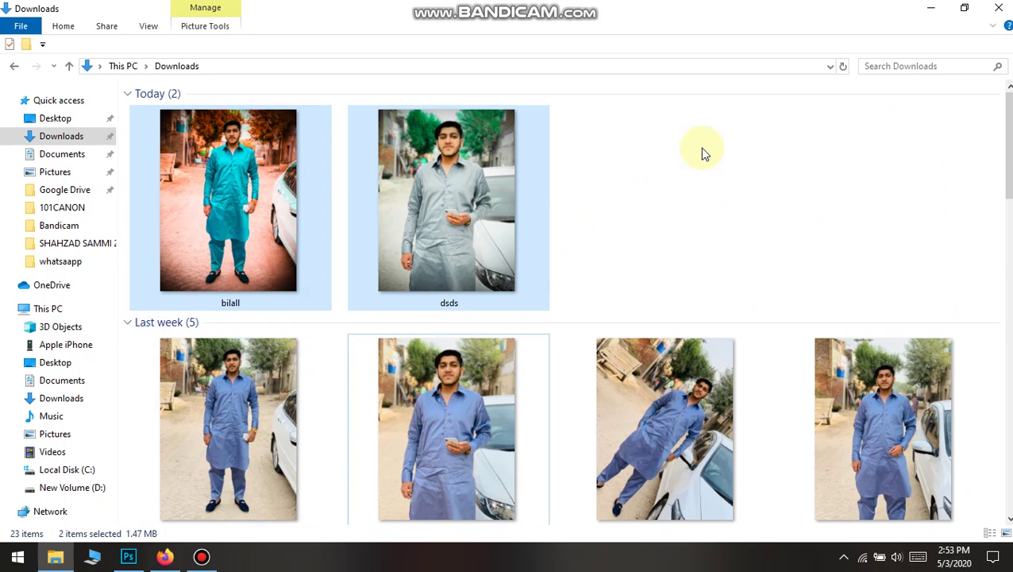
{"action": "left_click", "coordinate": [943, 10]}
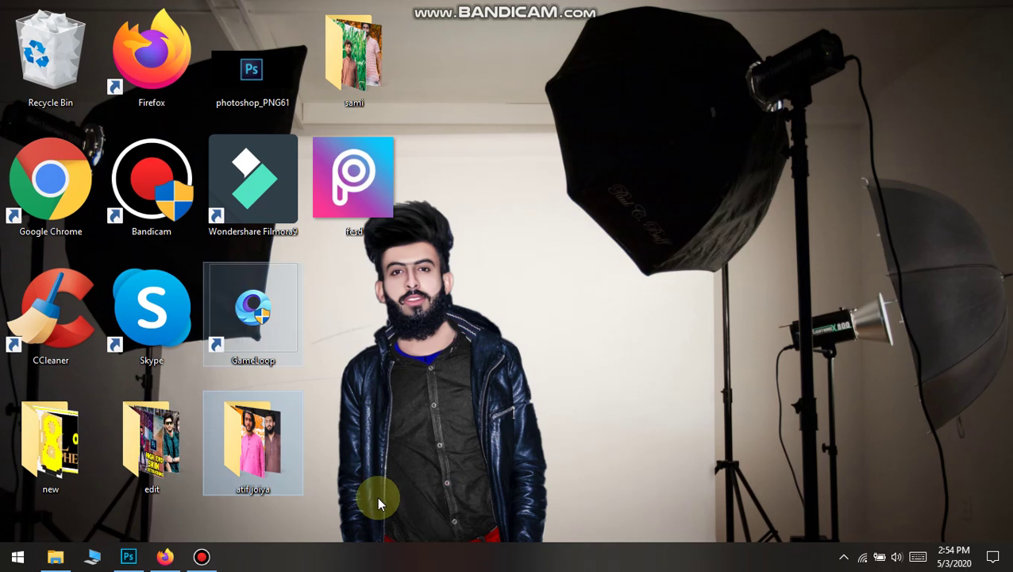
{"action": "left_click", "coordinate": [202, 556]}
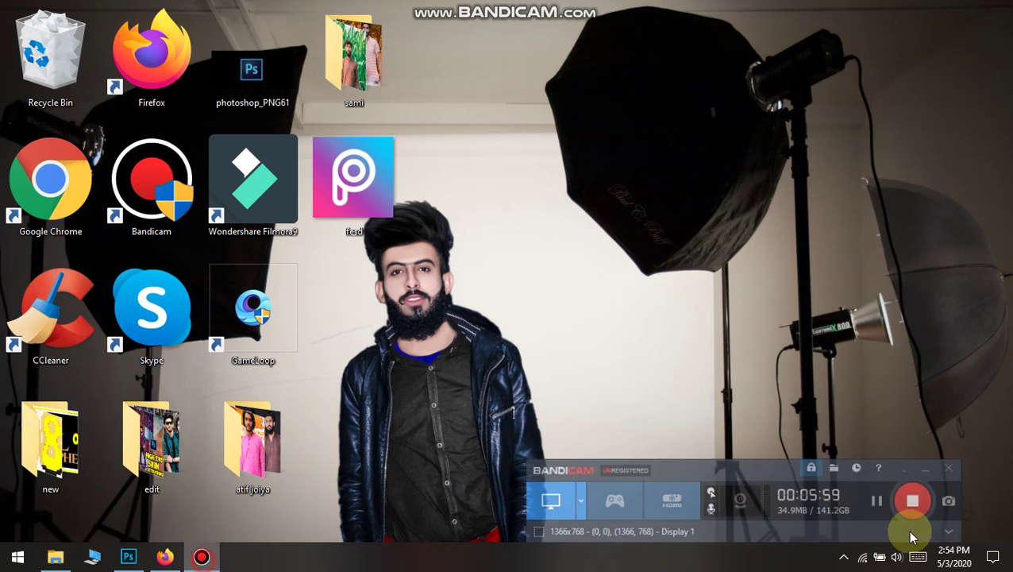